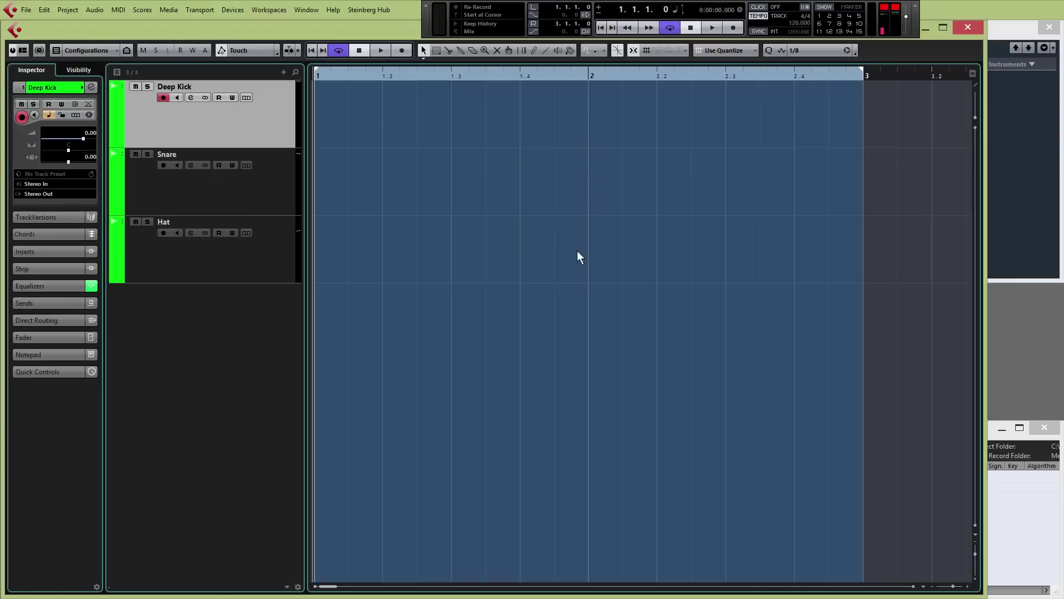
- Import DnB Loop.wav from the Audio folder into the project's audio pool
click(1015, 553)
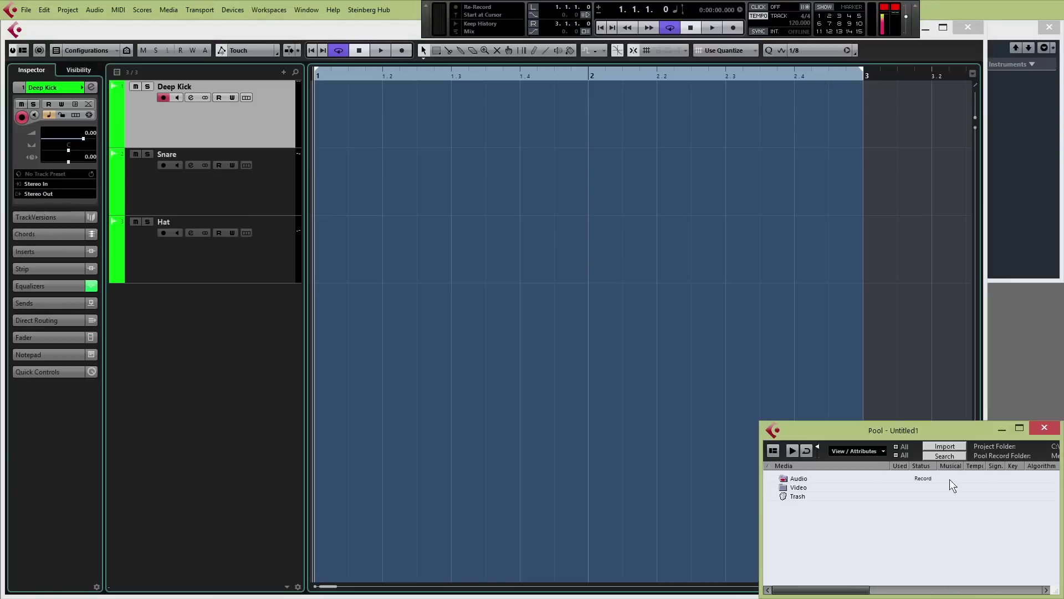
click(946, 447)
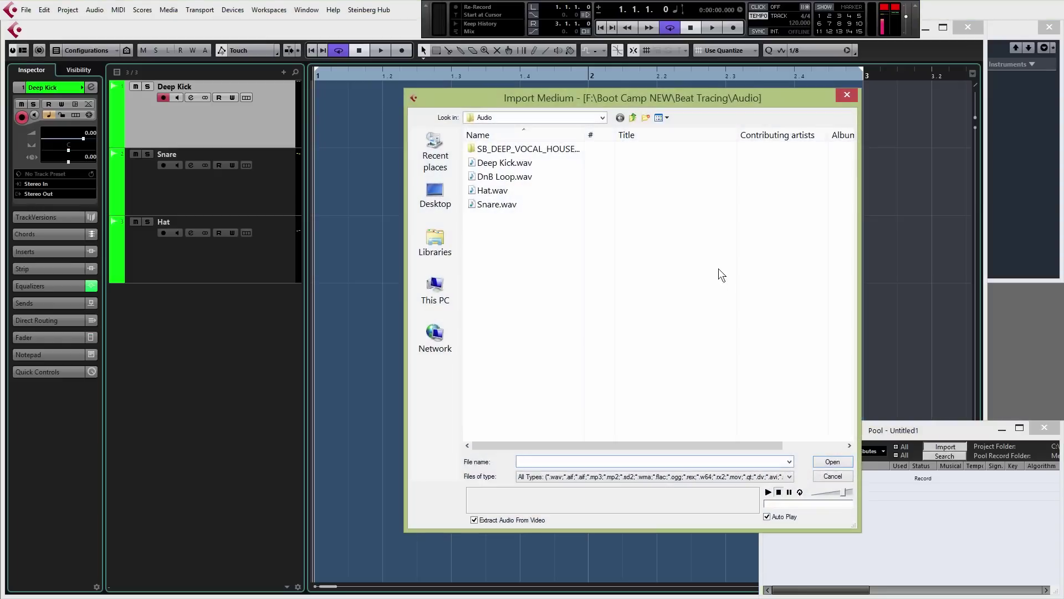
click(495, 177)
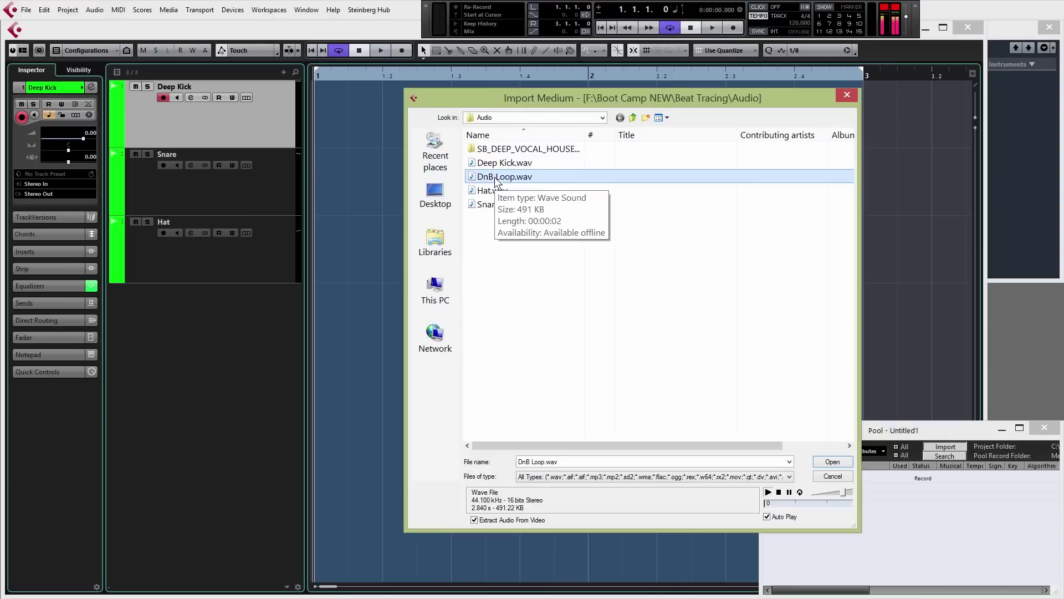
double_click(495, 178)
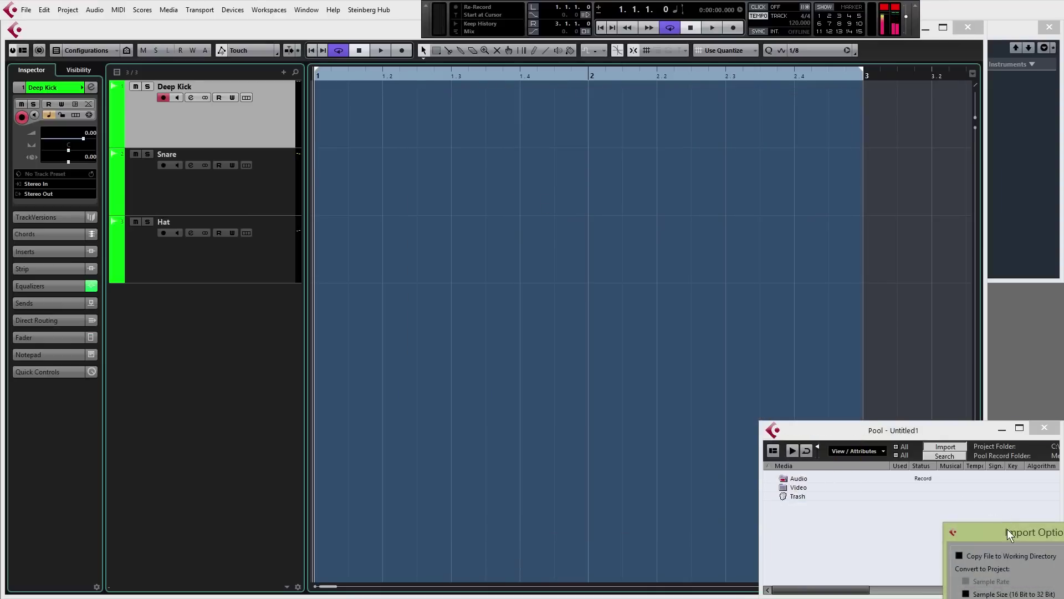
drag(1007, 530, 557, 238)
click(647, 368)
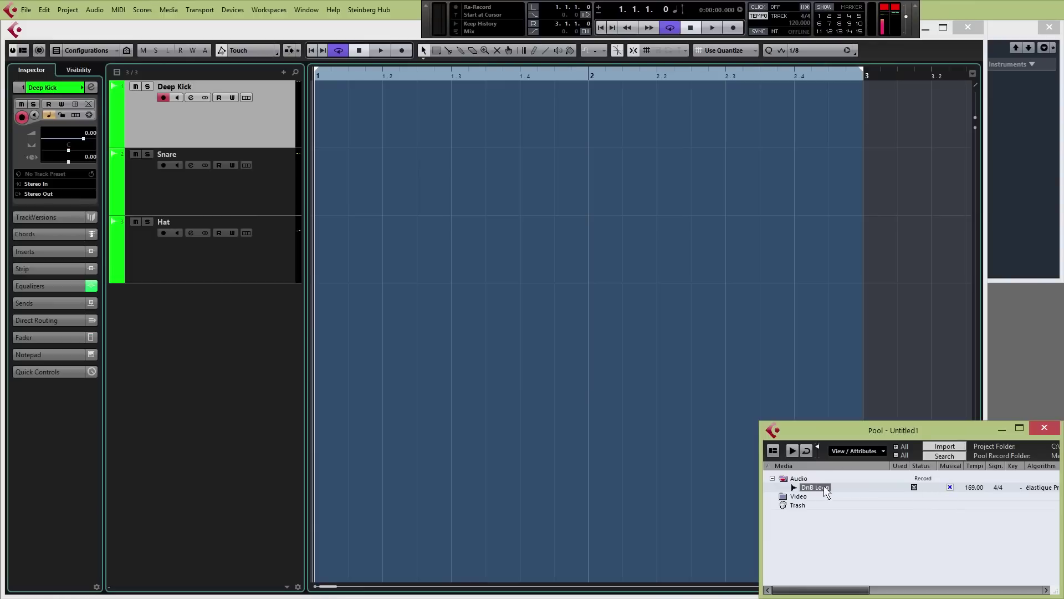
- Place the DnB Loop clip from the pool at bar 1 on a new track below the Hat track
drag(823, 485, 318, 341)
click(566, 342)
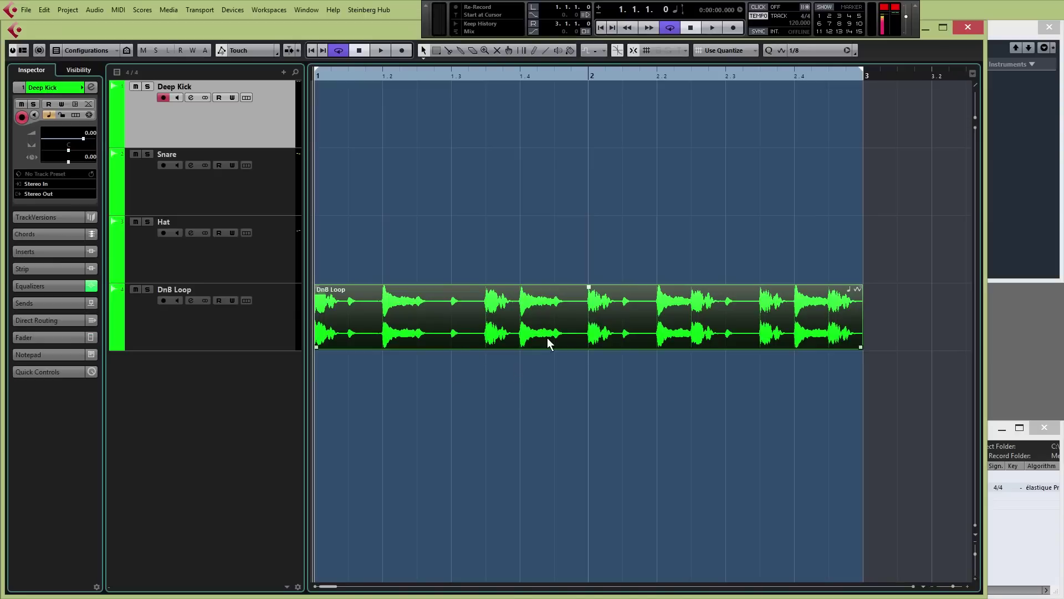
click(767, 272)
- Play back the DnB Loop in the project to hear how it sounds at the current tempo
key(space)
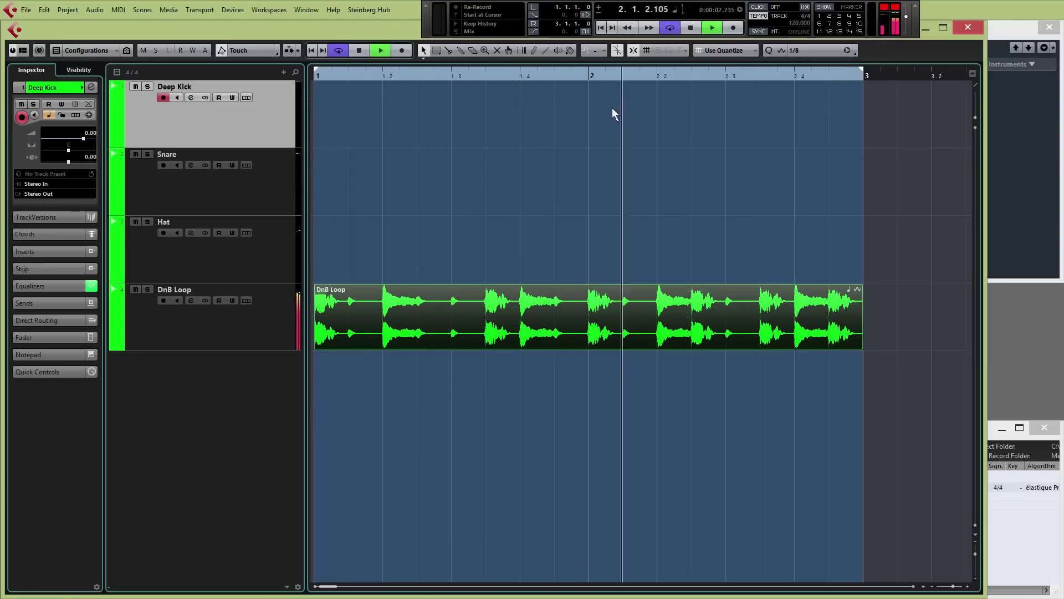
click(319, 74)
key(space)
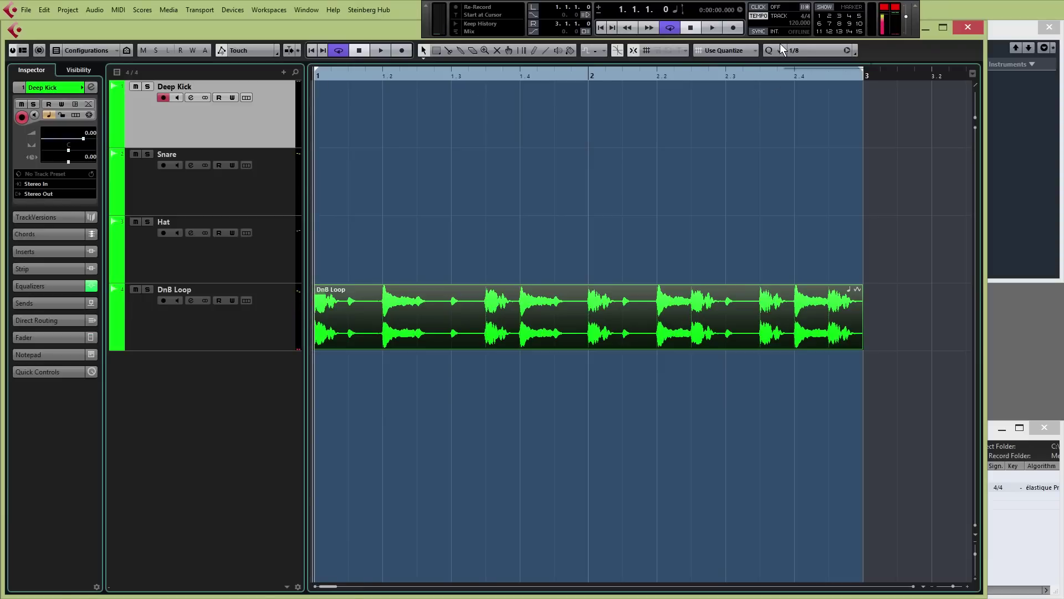
- Switch the project to a fixed tempo of 165 BPM and play back the loop
click(761, 15)
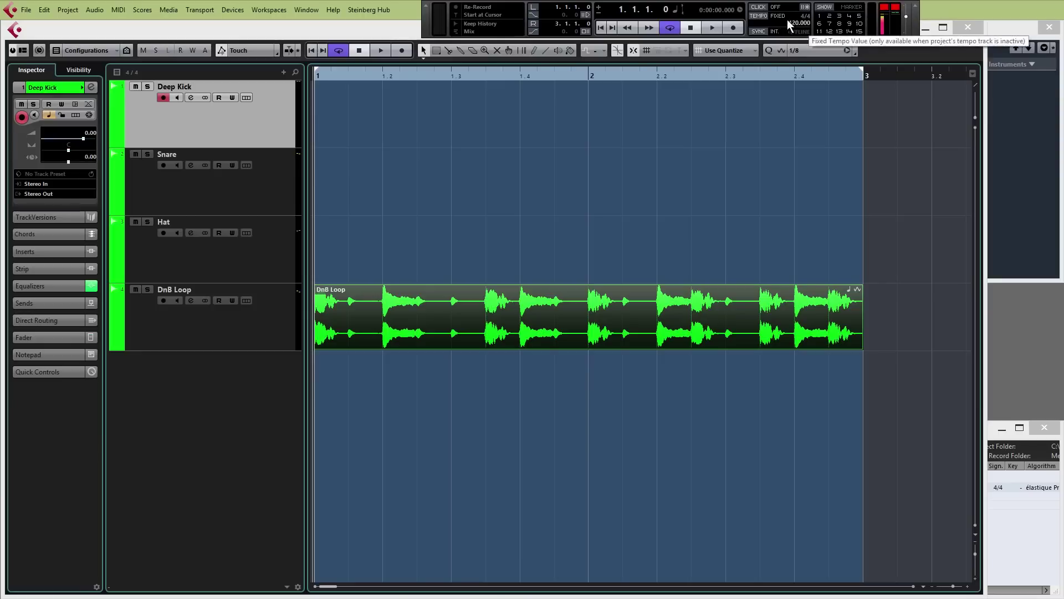
click(758, 16)
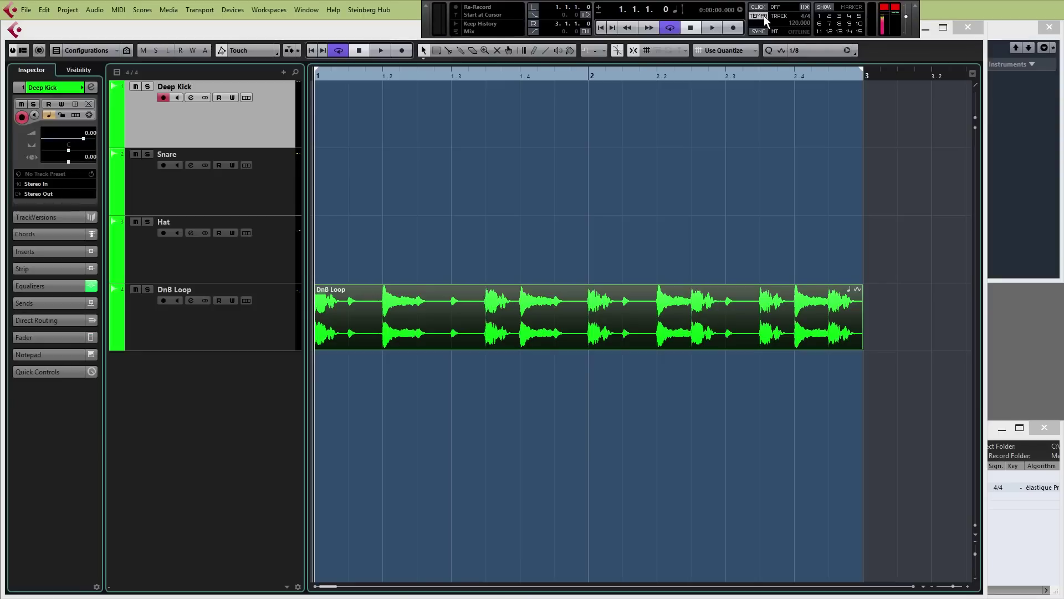
click(761, 16)
text(165)
key(Return)
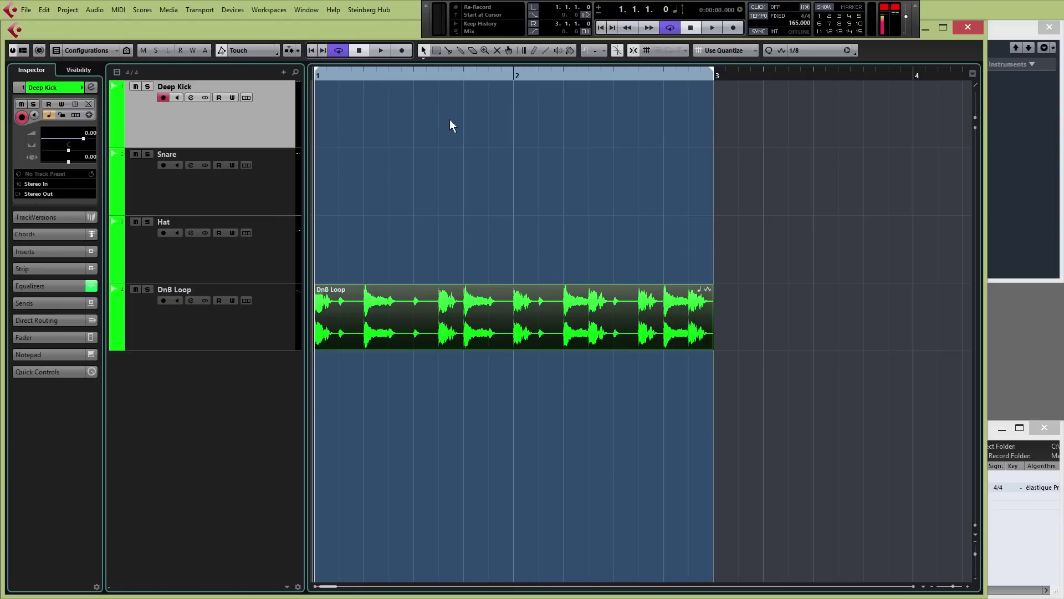
key(space)
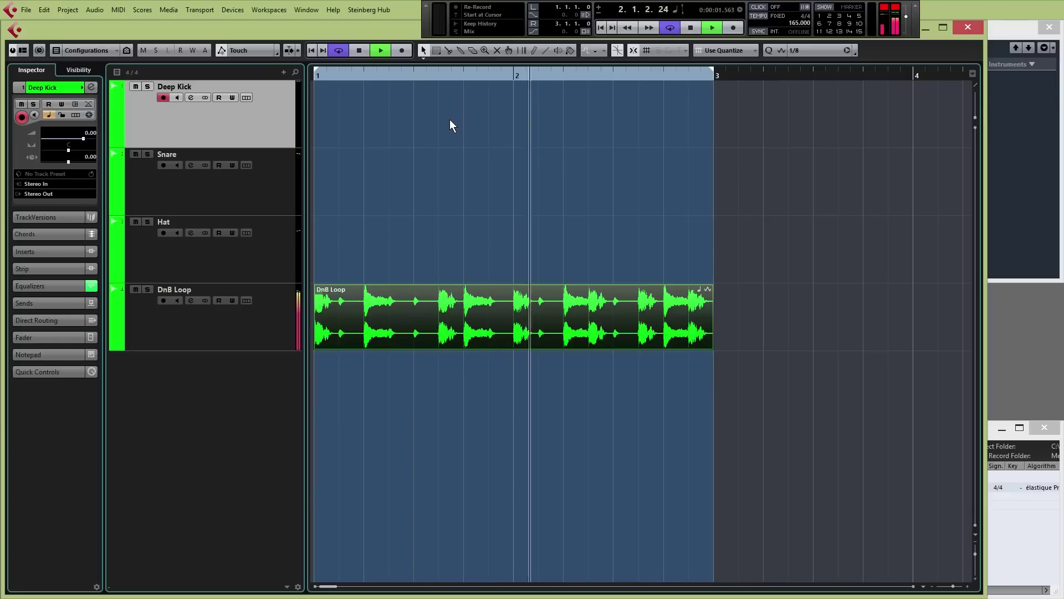
key(space)
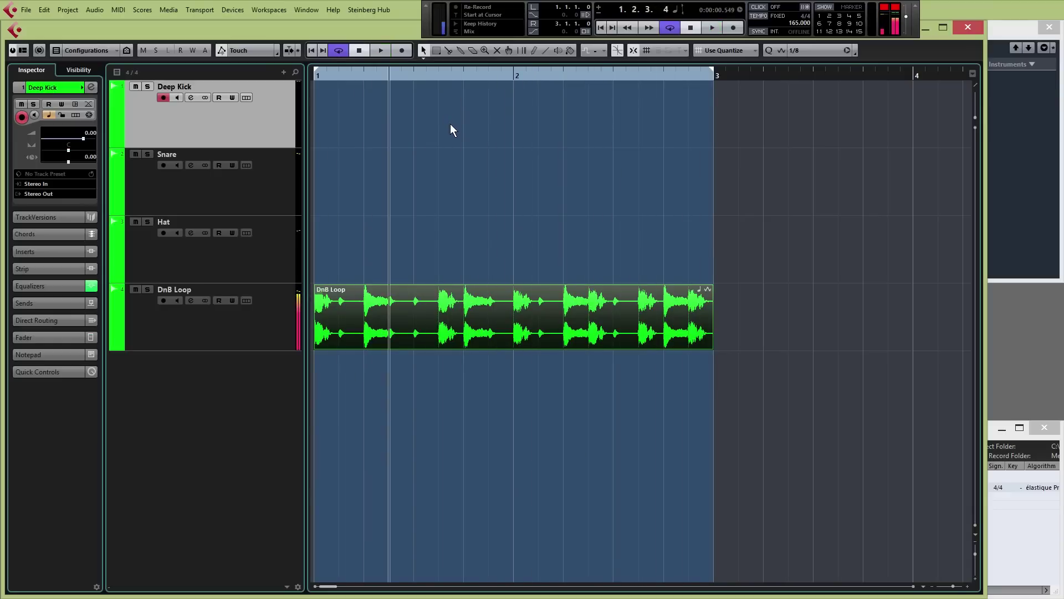
- Enlarge the DnB Loop track, colour it turquoise and place it above the Deep Kick track
click(122, 327)
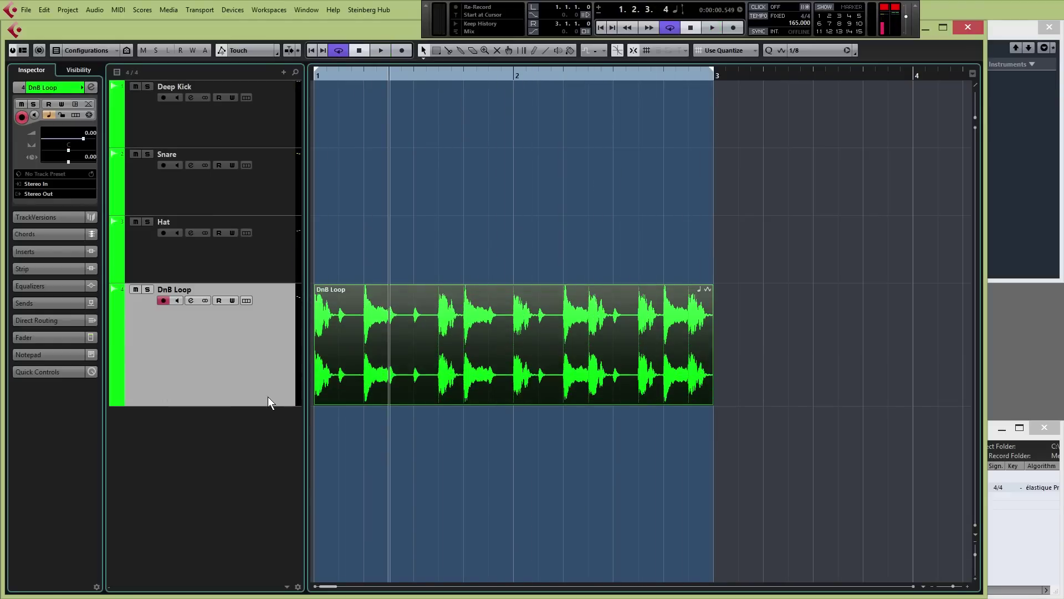
ctrl+click(121, 344)
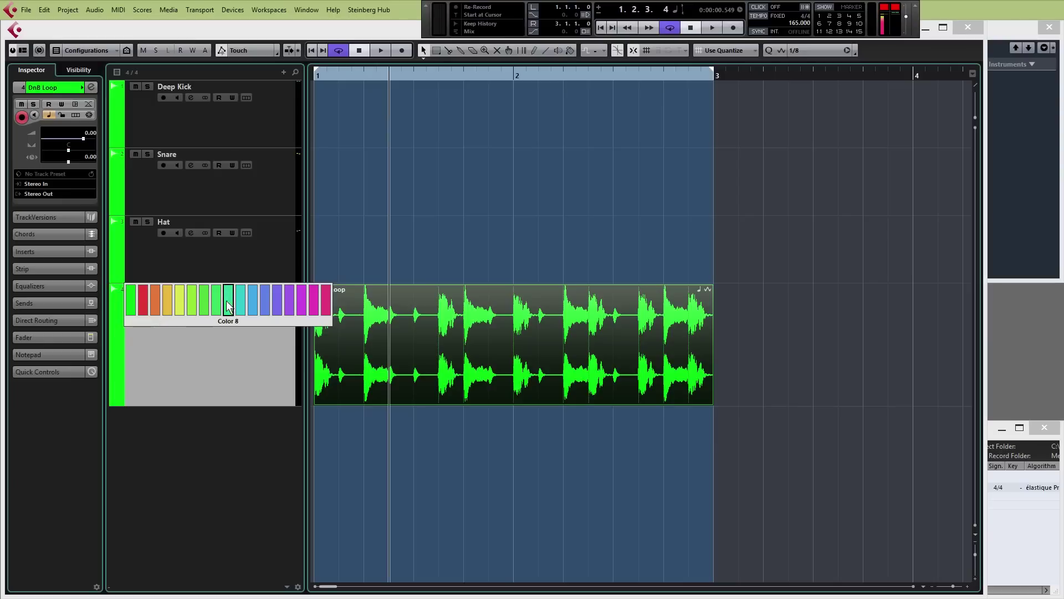
click(240, 302)
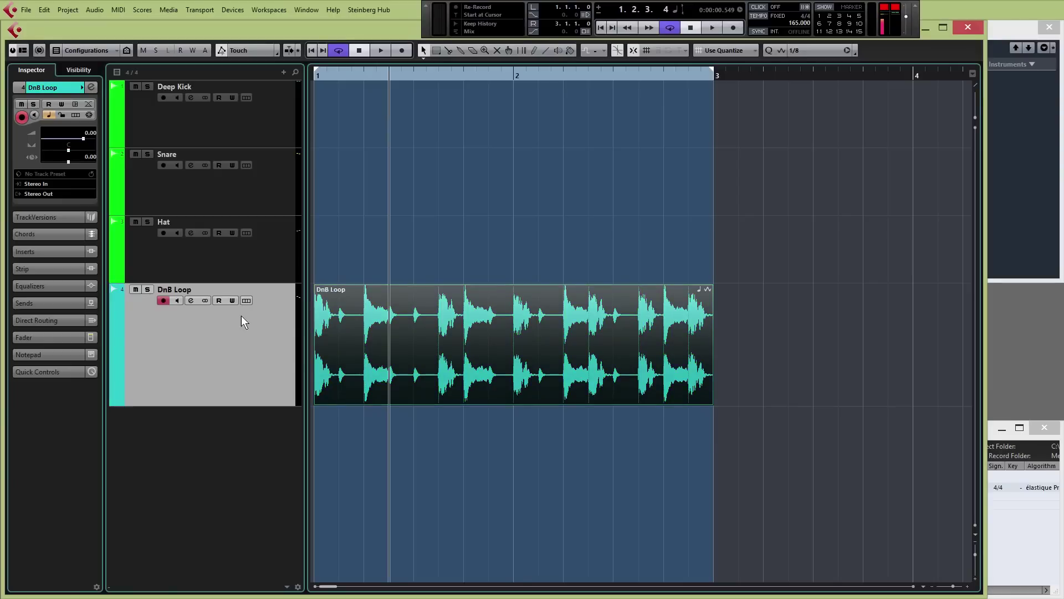
drag(232, 216, 227, 99)
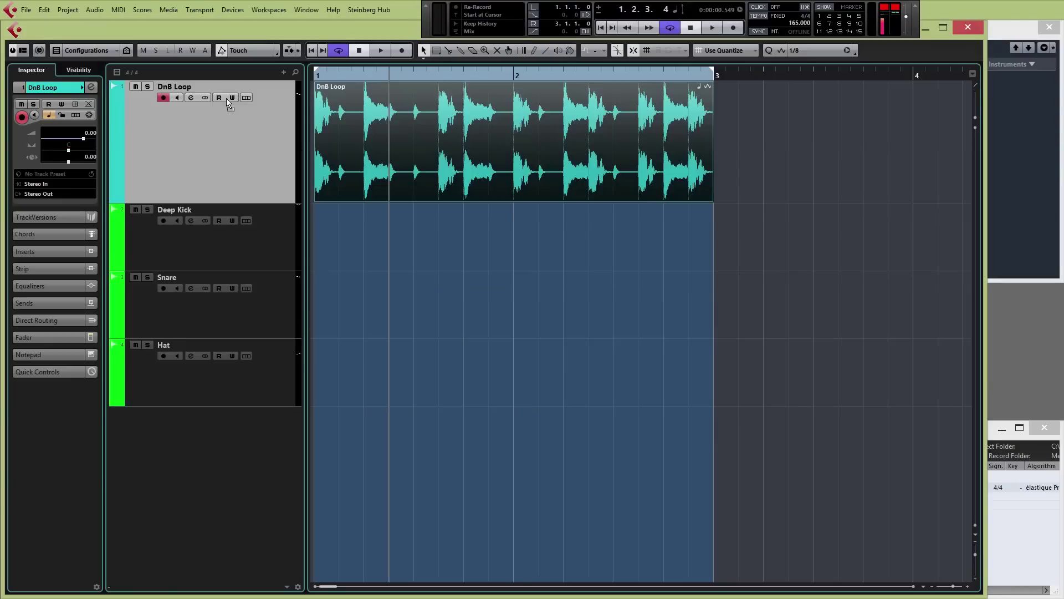
- Play the two-bar DnB Loop from the start and compare its waveform with the drum hits
key(Home)
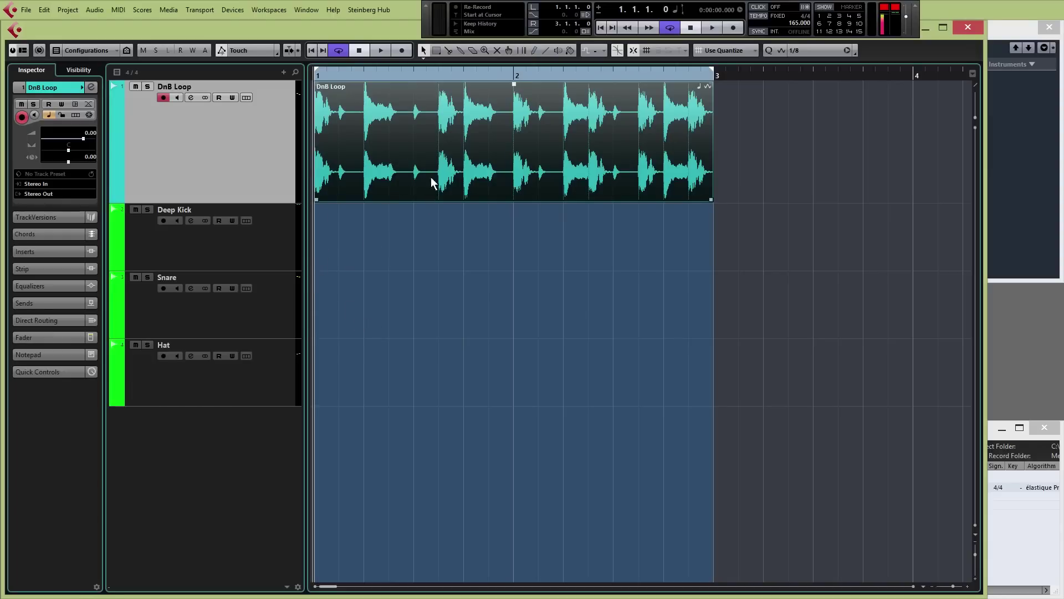
click(944, 587)
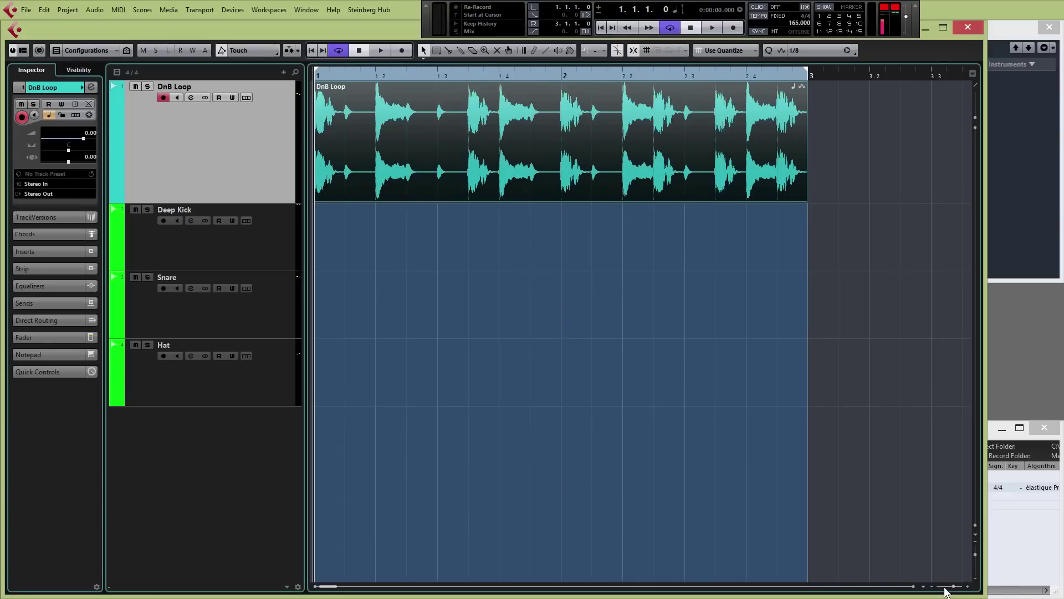
click(944, 588)
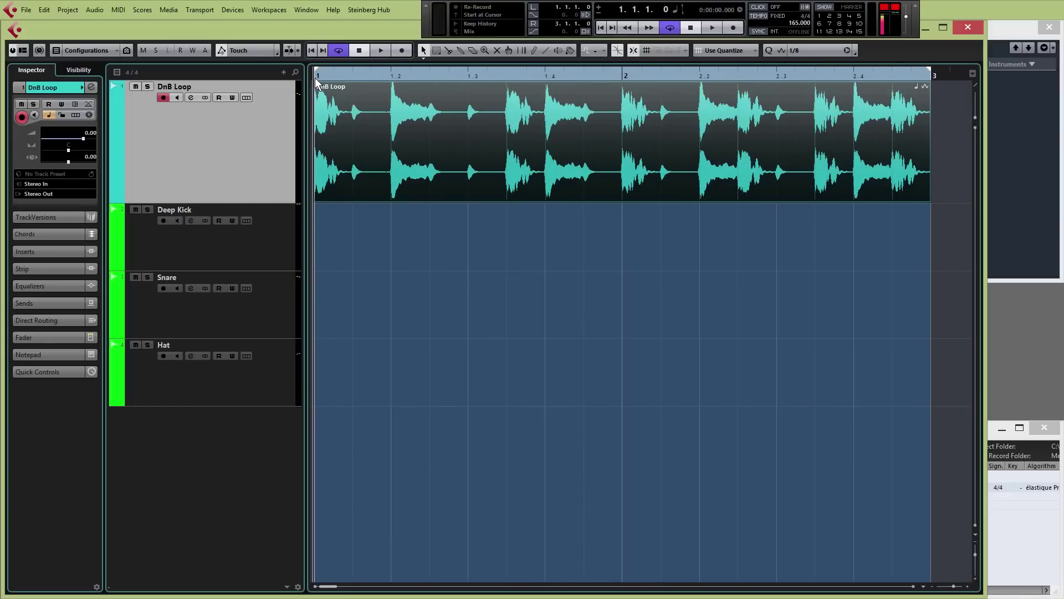
click(465, 174)
key(space)
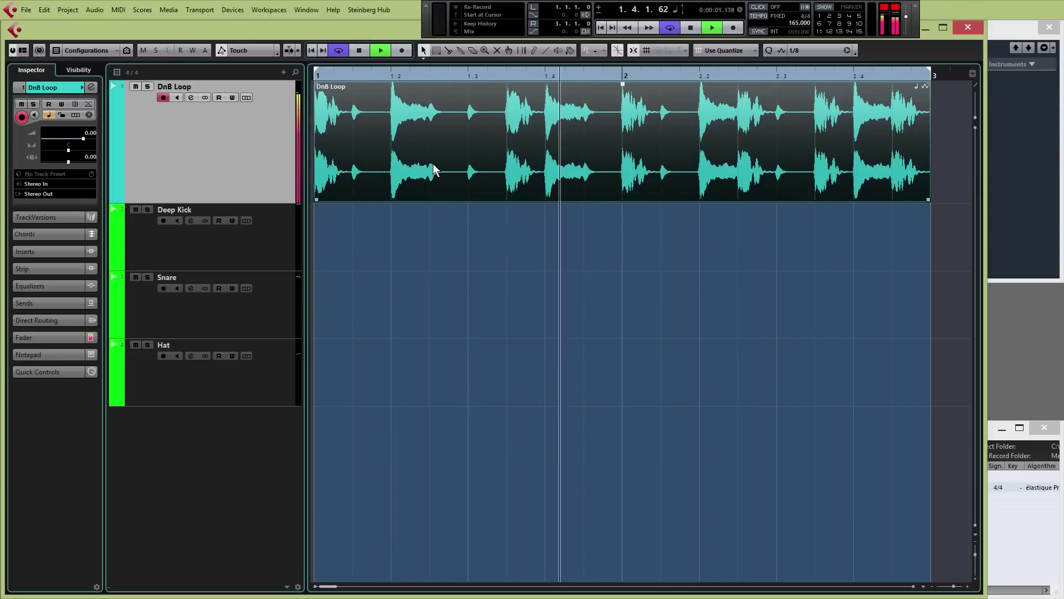
key(space)
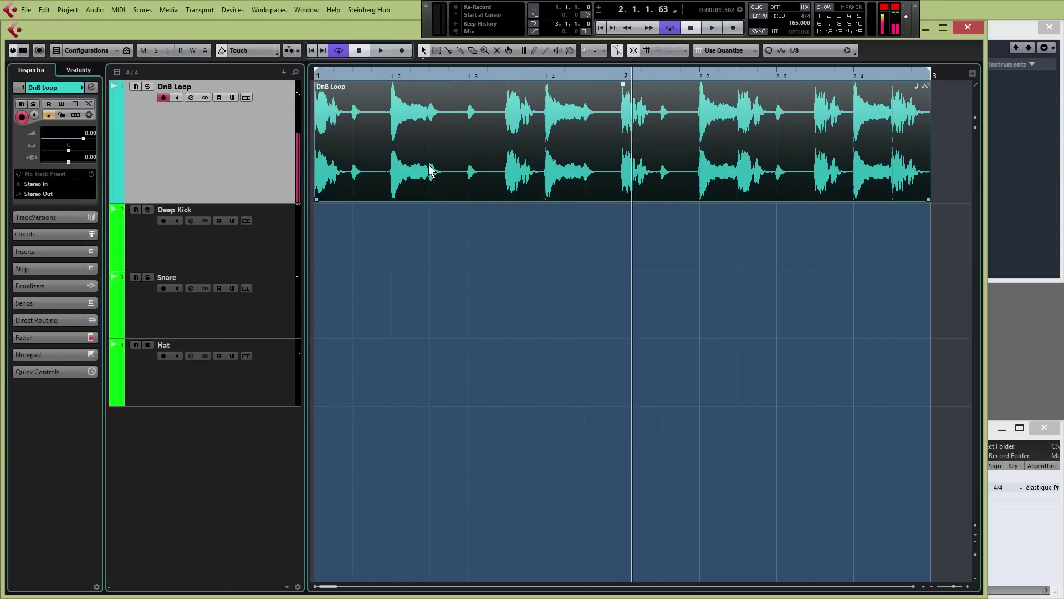
key(Home)
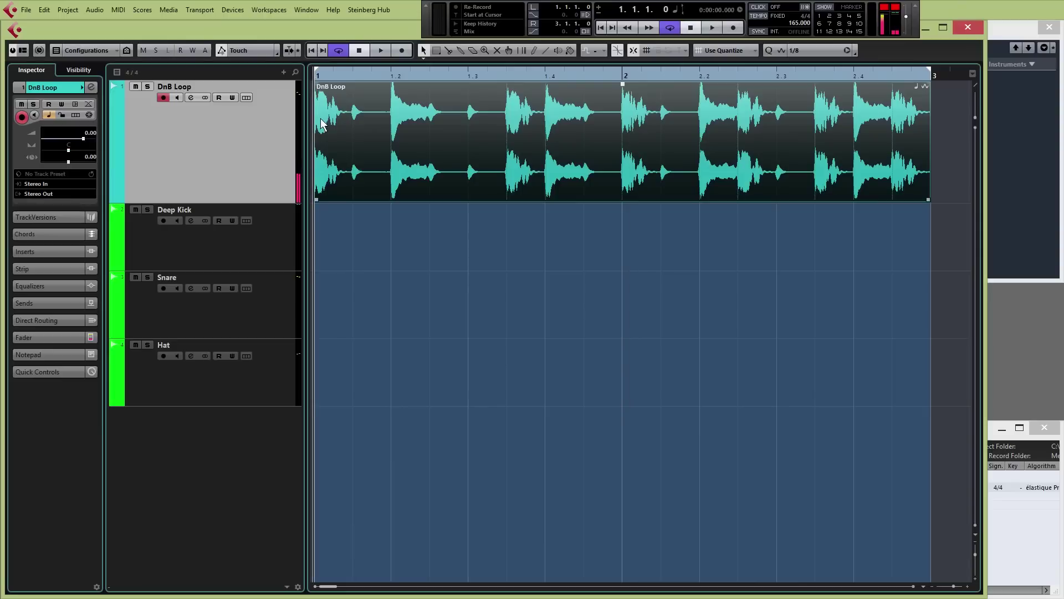
click(325, 122)
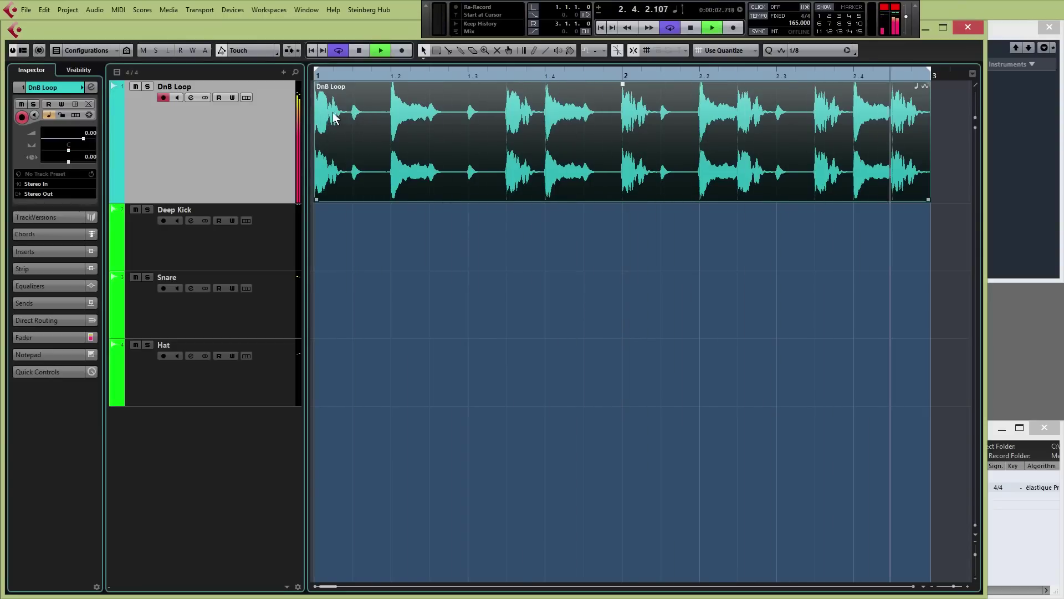
key(space)
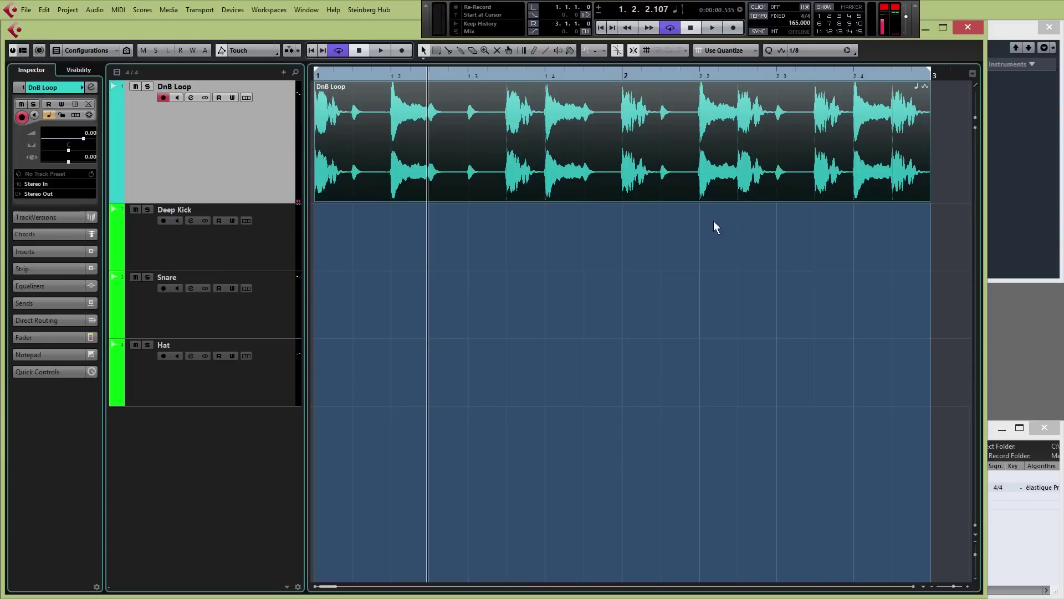
- Import Deep Kick.wav, Hat.wav and Snare.wav together into the audio pool
click(1017, 544)
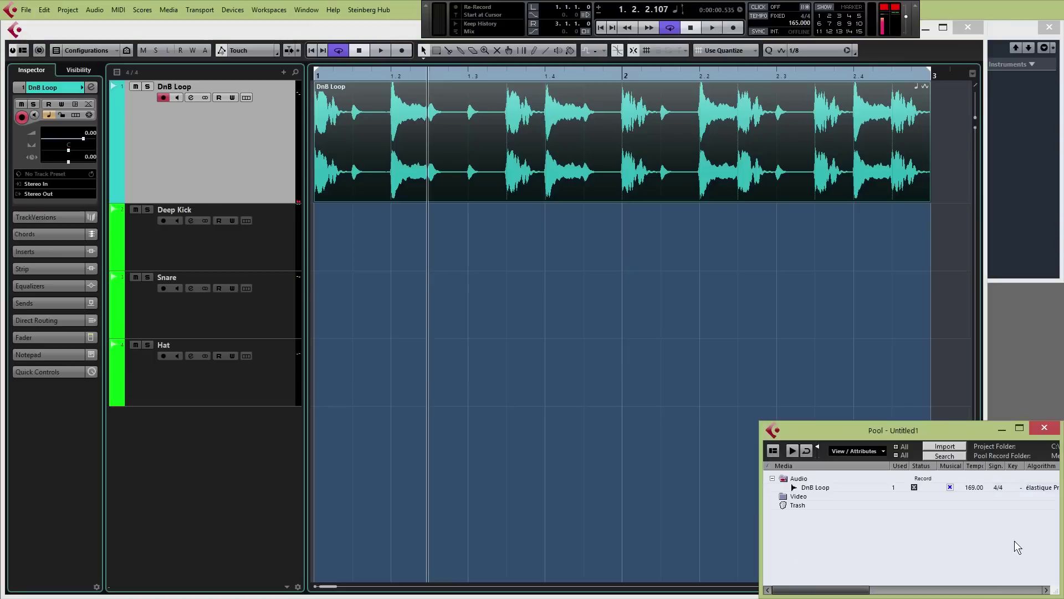
click(947, 447)
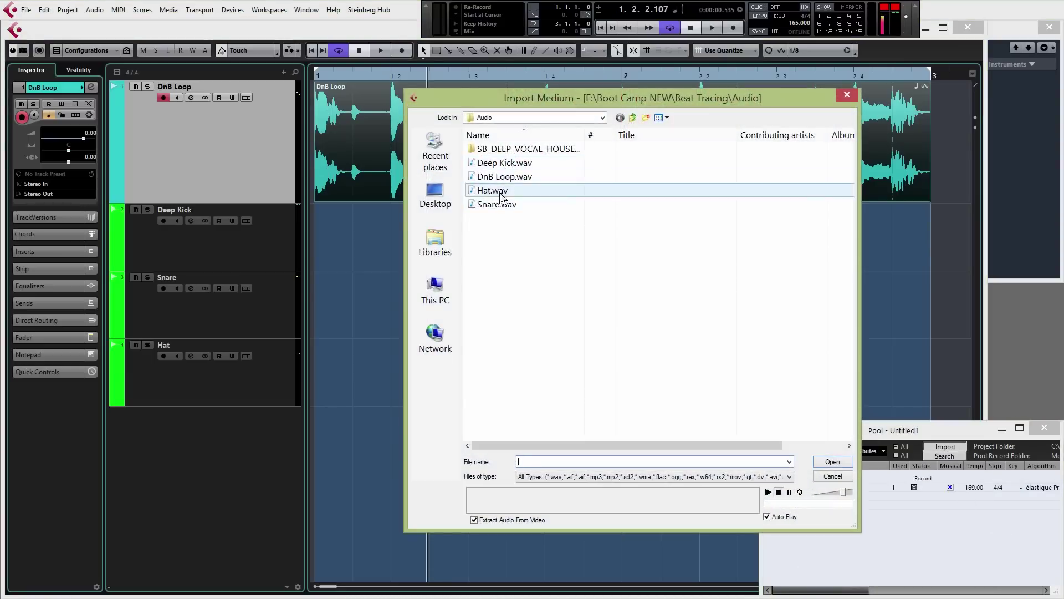
click(510, 167)
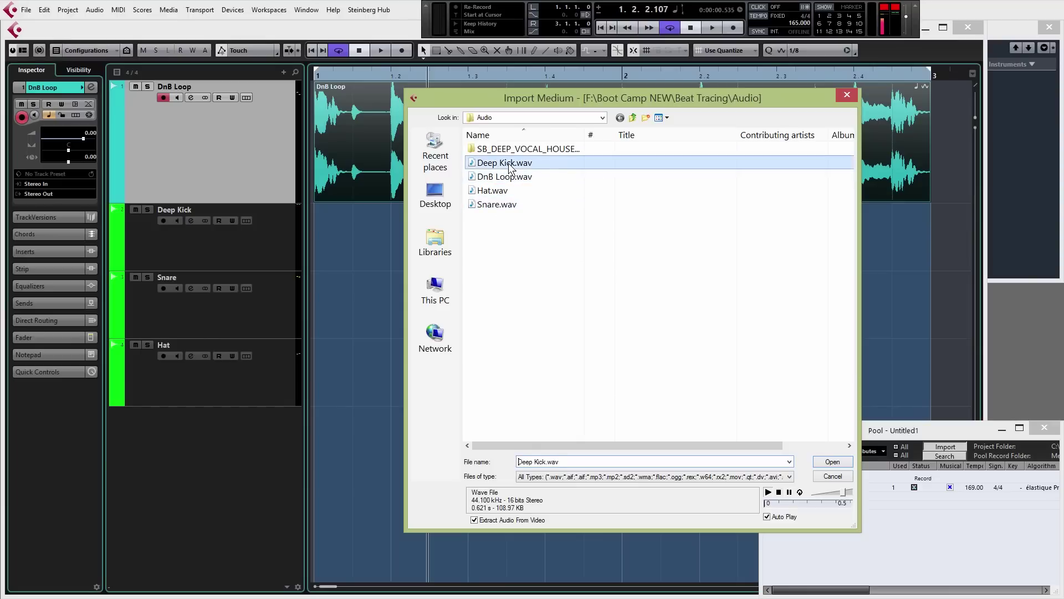
ctrl+click(496, 192)
ctrl+click(498, 205)
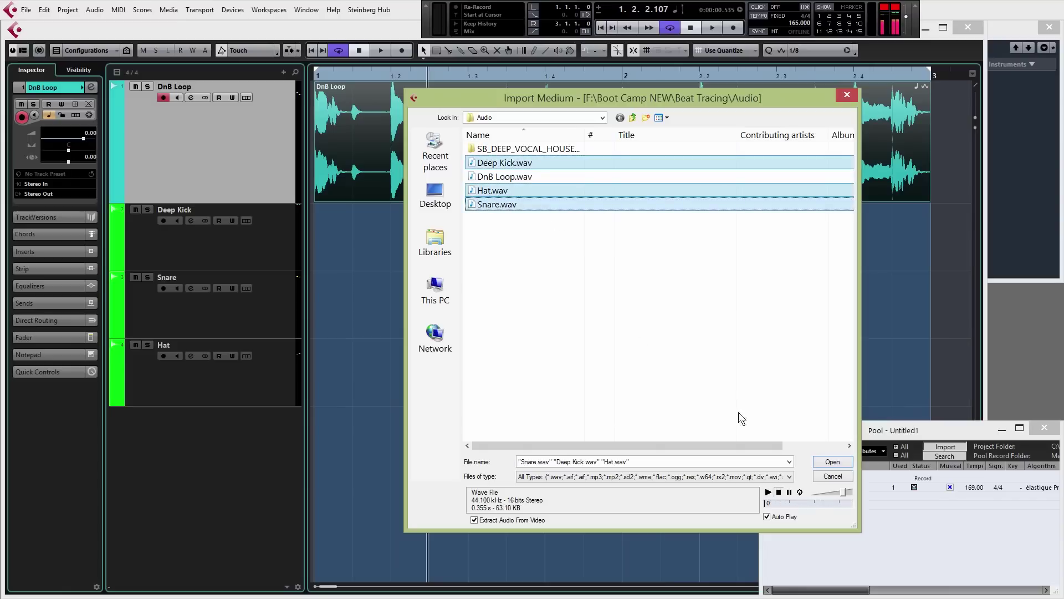
click(825, 465)
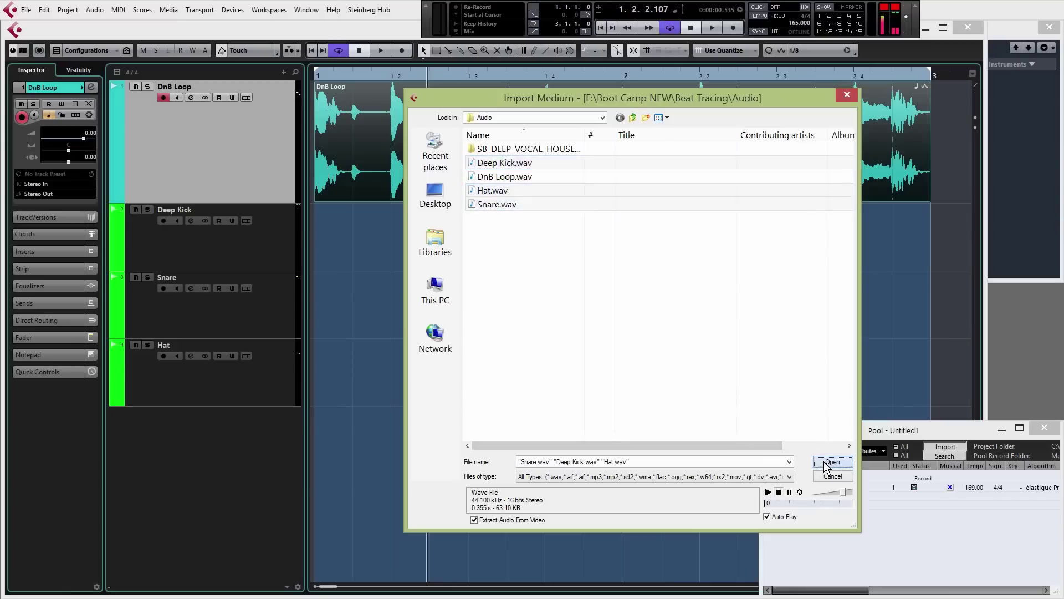
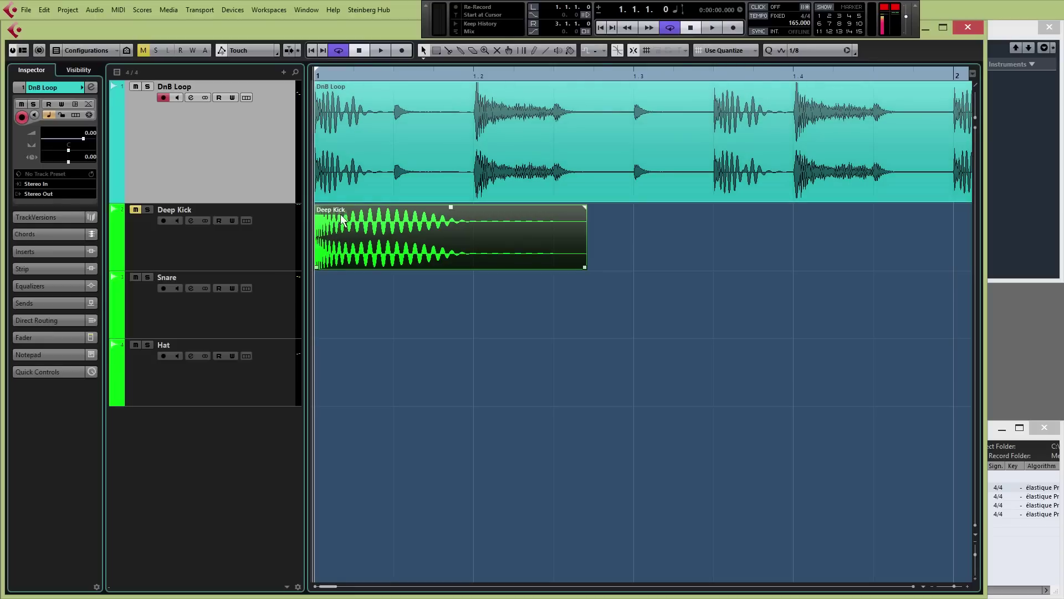
- Copy the Deep Kick event to position 1.3.3 on its track, aligned with the loop's second kick
drag(347, 255, 744, 248)
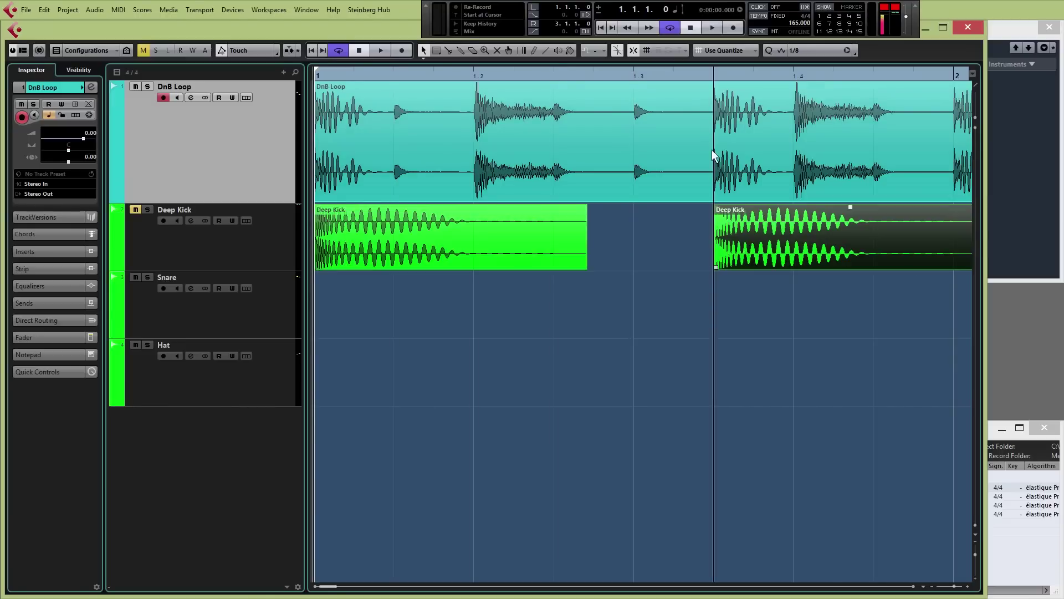
click(714, 74)
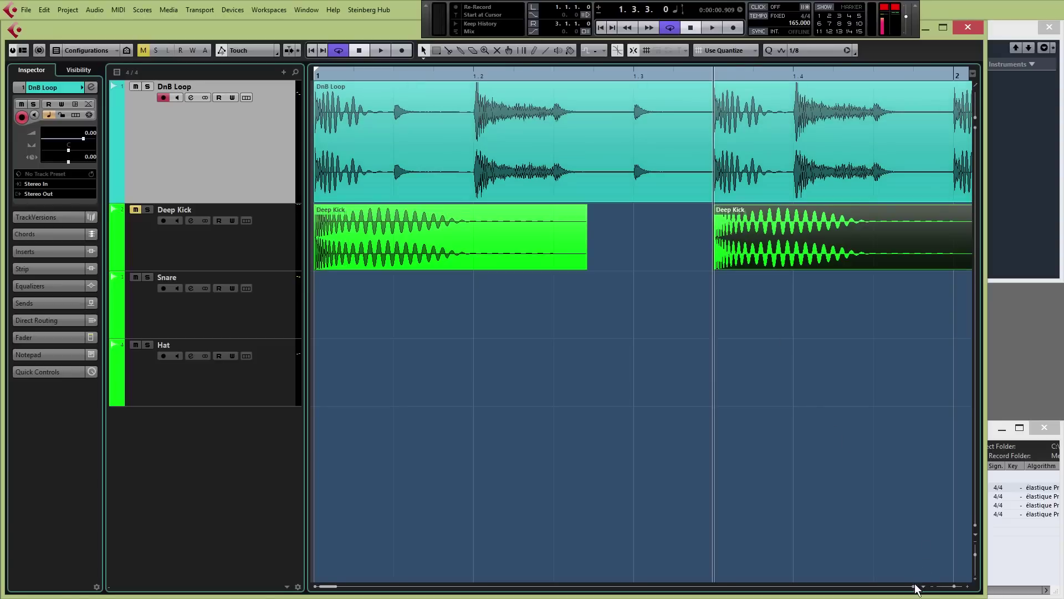
- Trim the second Deep Kick event to end at bar 2 with a short fade-out, and copy it to 2.1.1
scroll(915, 591, right, 3)
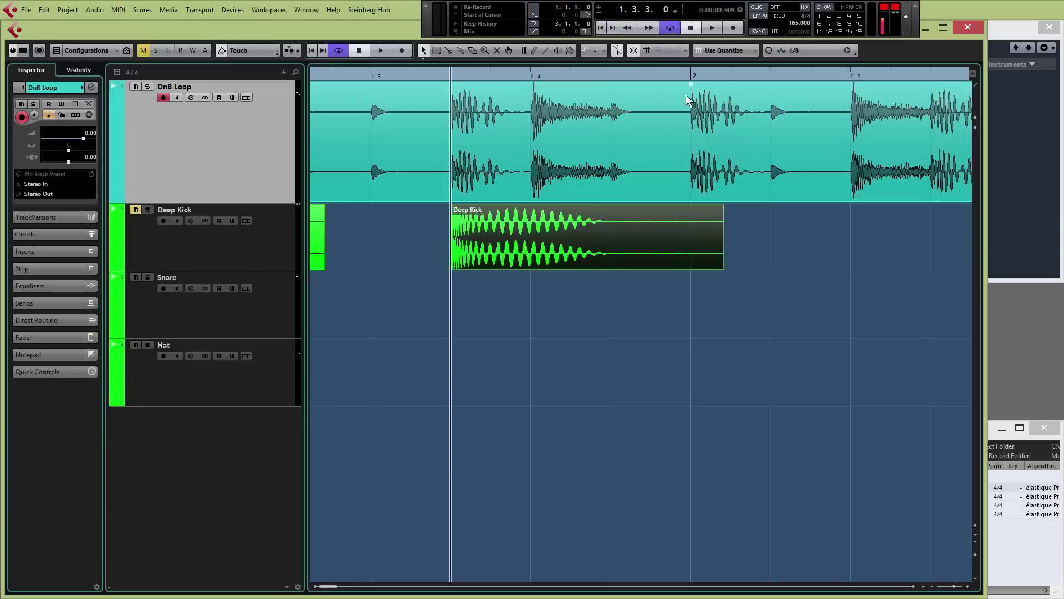
click(690, 71)
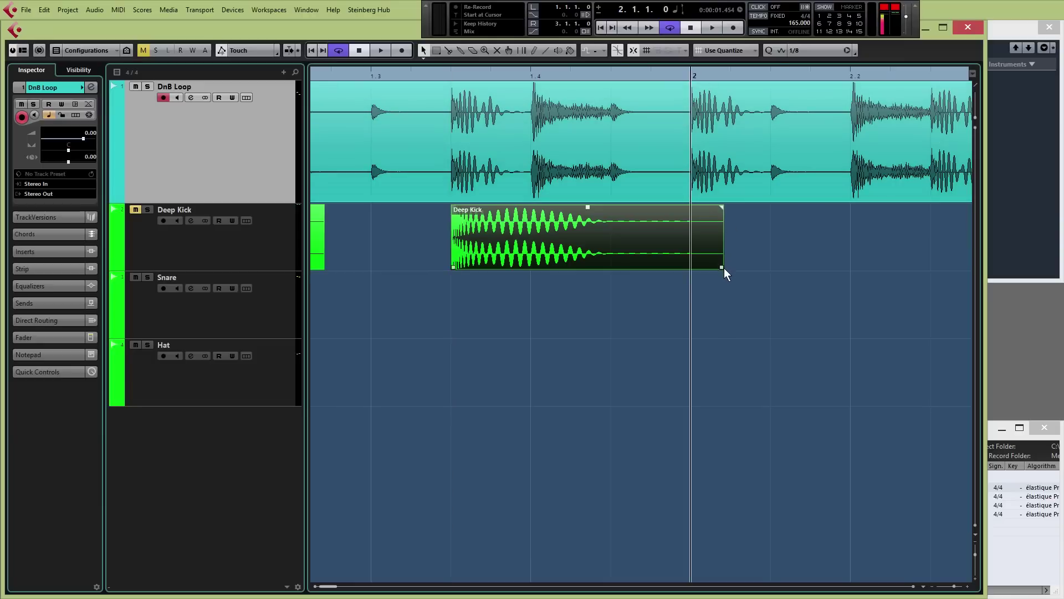
drag(723, 268, 691, 268)
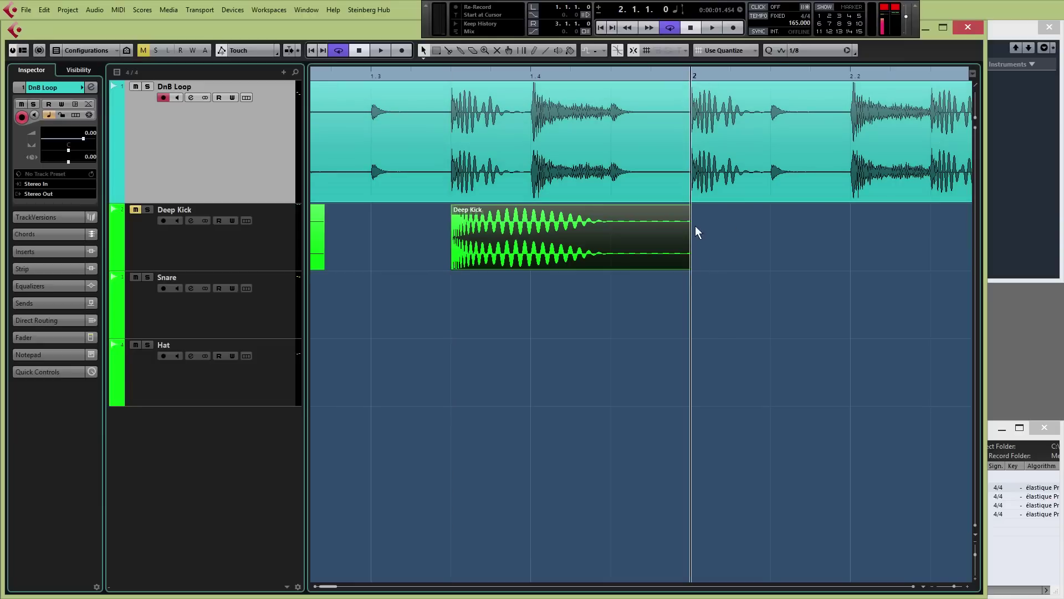
drag(690, 207, 678, 207)
alt+drag(479, 237, 720, 238)
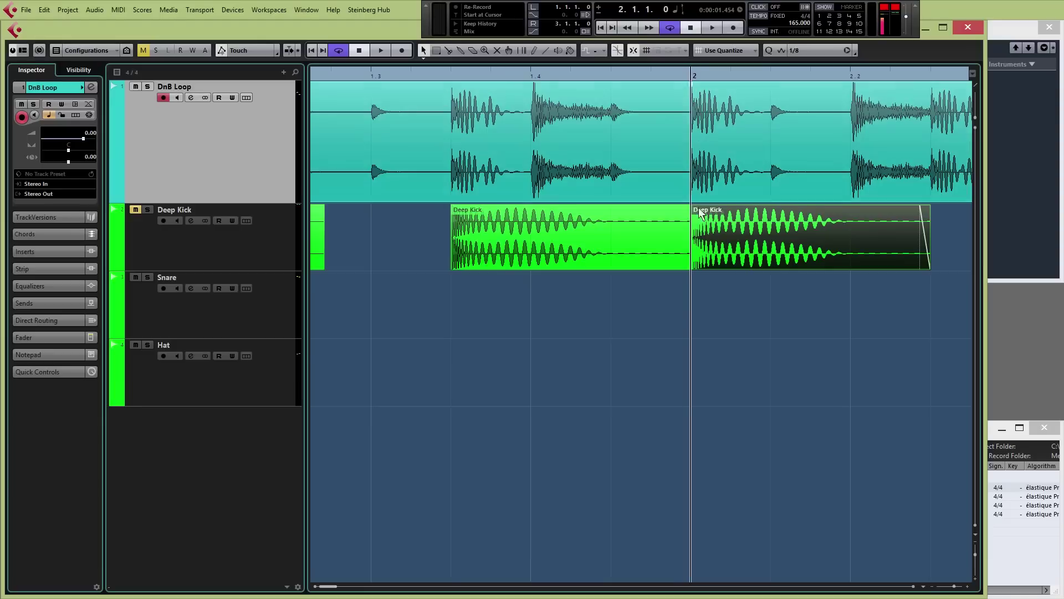
- Copy the Deep Kick to 2.2.3, shorten it to end just before 2.3.3, and duplicate the shortened event at 2.3.3 and 2.4.3
scroll(910, 586, right, 2)
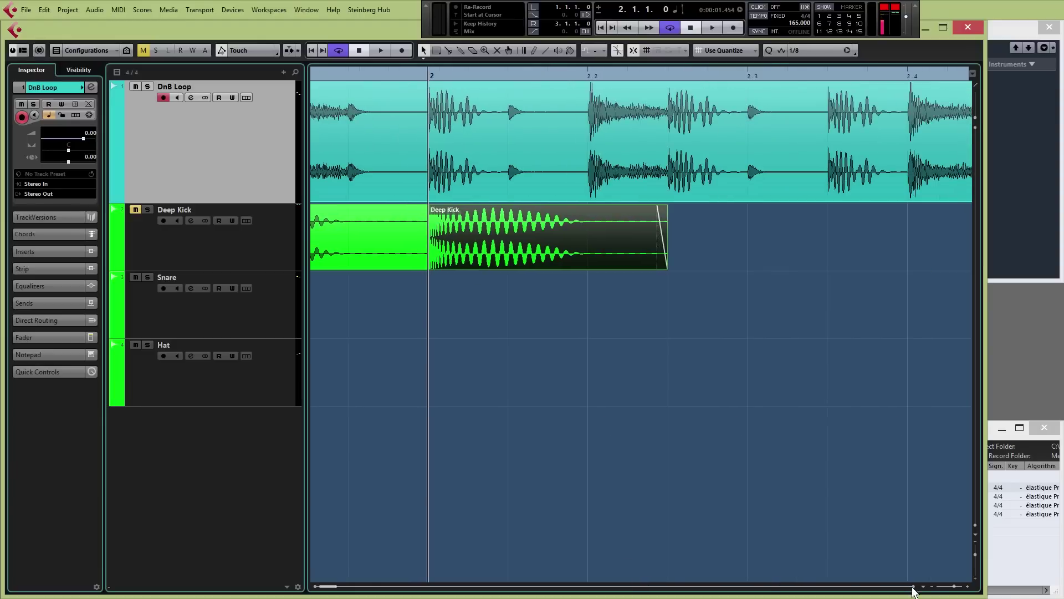
alt+drag(472, 247, 704, 249)
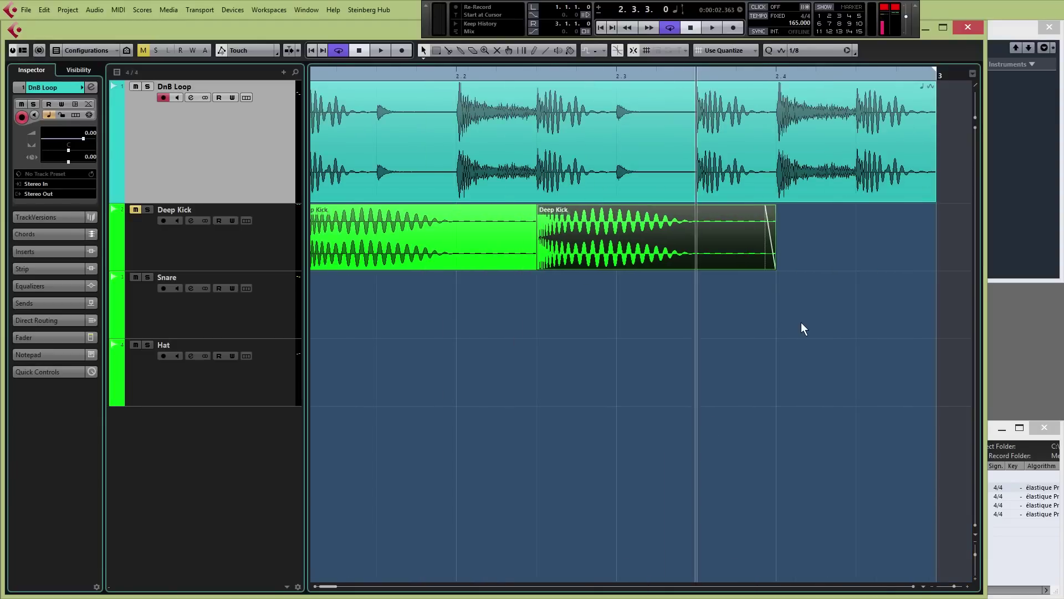
drag(772, 270, 691, 265)
alt+drag(616, 234, 882, 235)
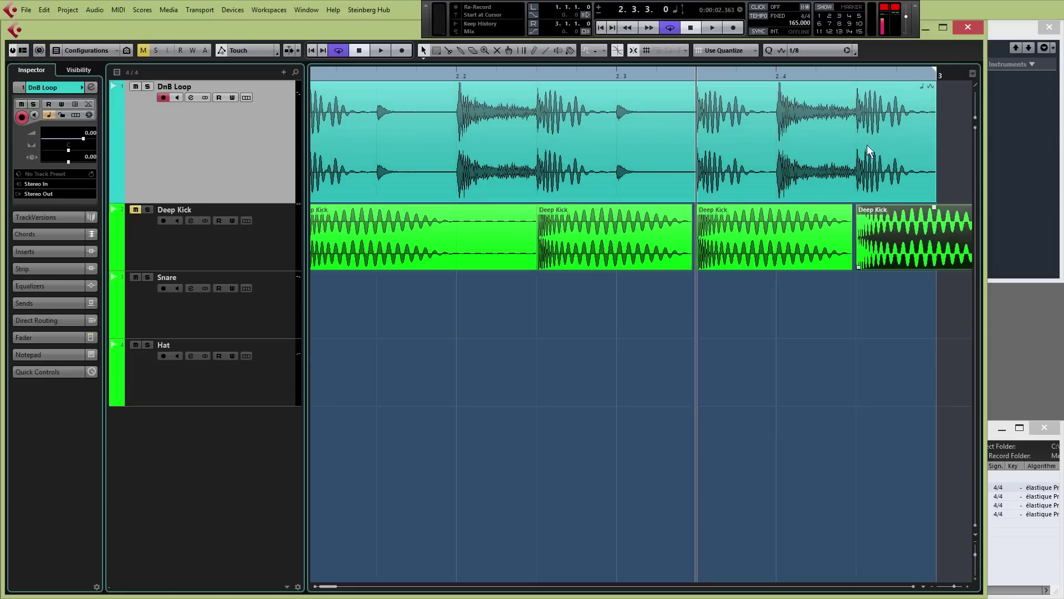
- Trim the last Deep Kick event at 2.4.3 to end with the loop at bar 3
click(850, 77)
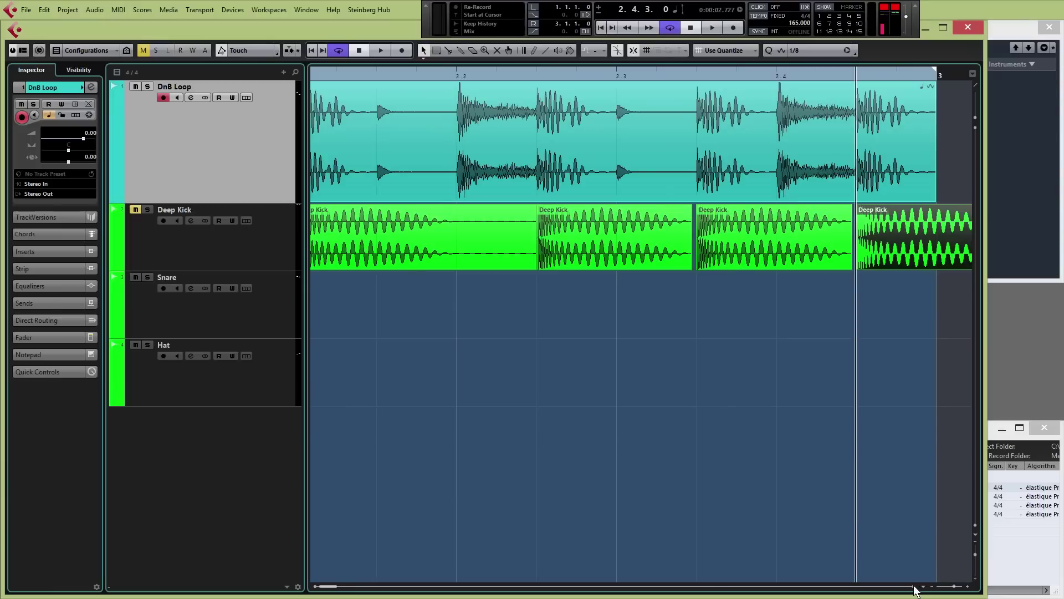
scroll(915, 590, right, 3)
drag(877, 272, 805, 271)
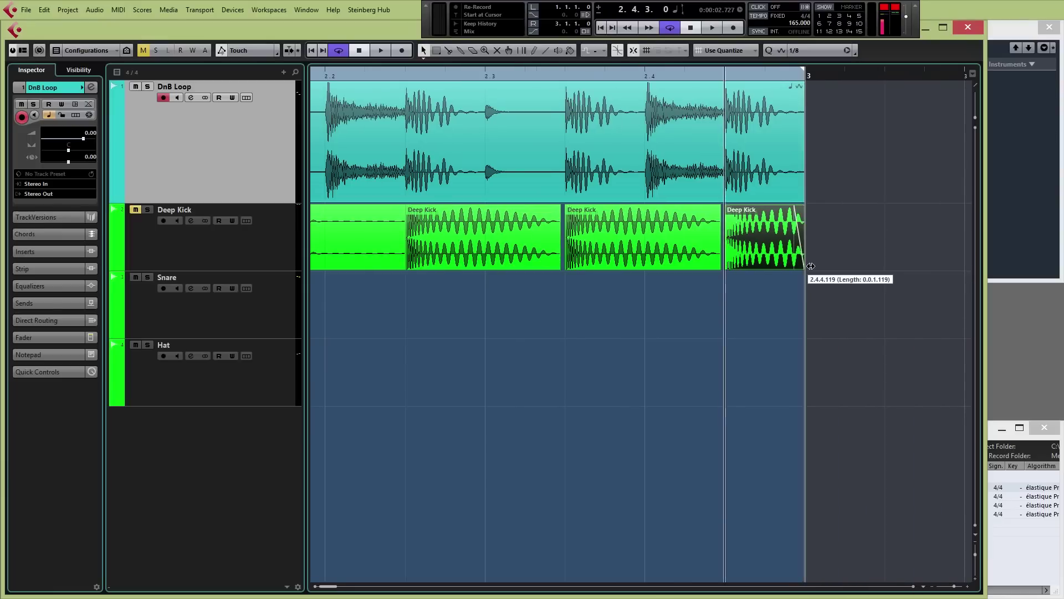
key(Home)
key(shift+f)
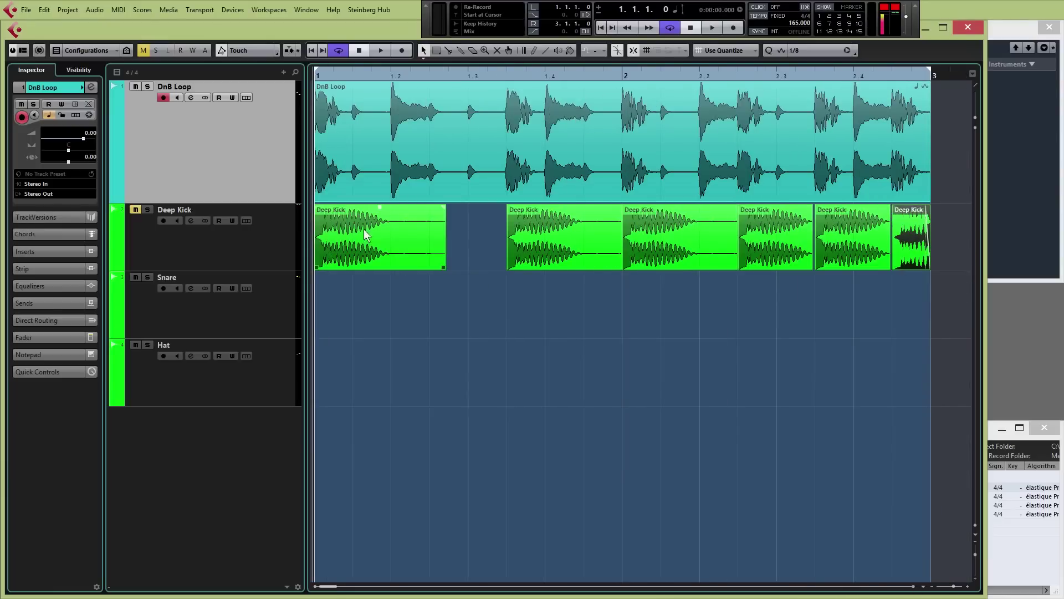
- Place the Snare sample from the audio pool on the Snare track at beat 1.2, aligned with the loop's first snare
click(319, 166)
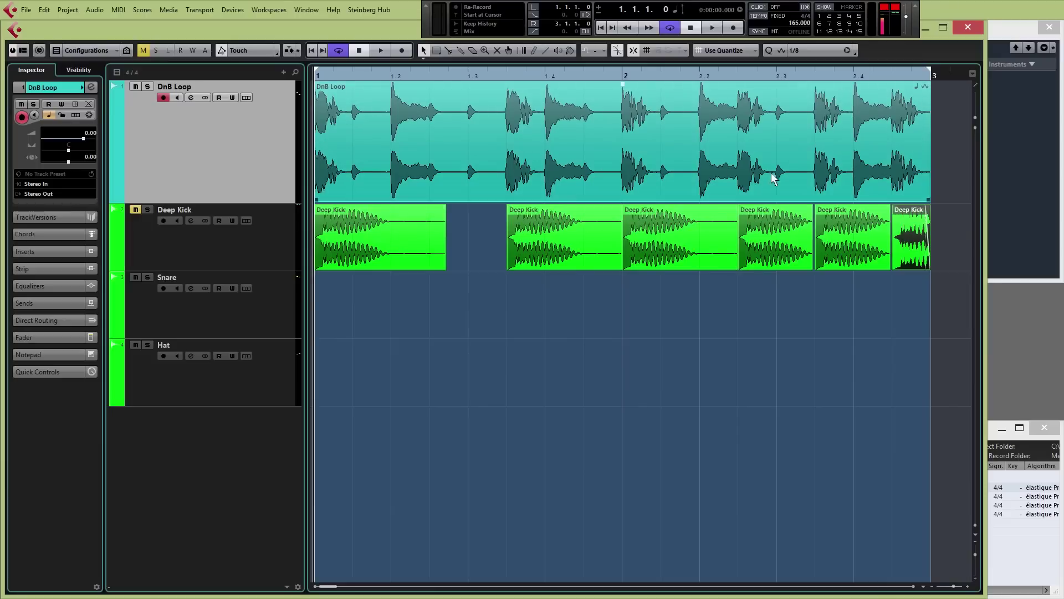
click(1026, 566)
drag(810, 516, 388, 322)
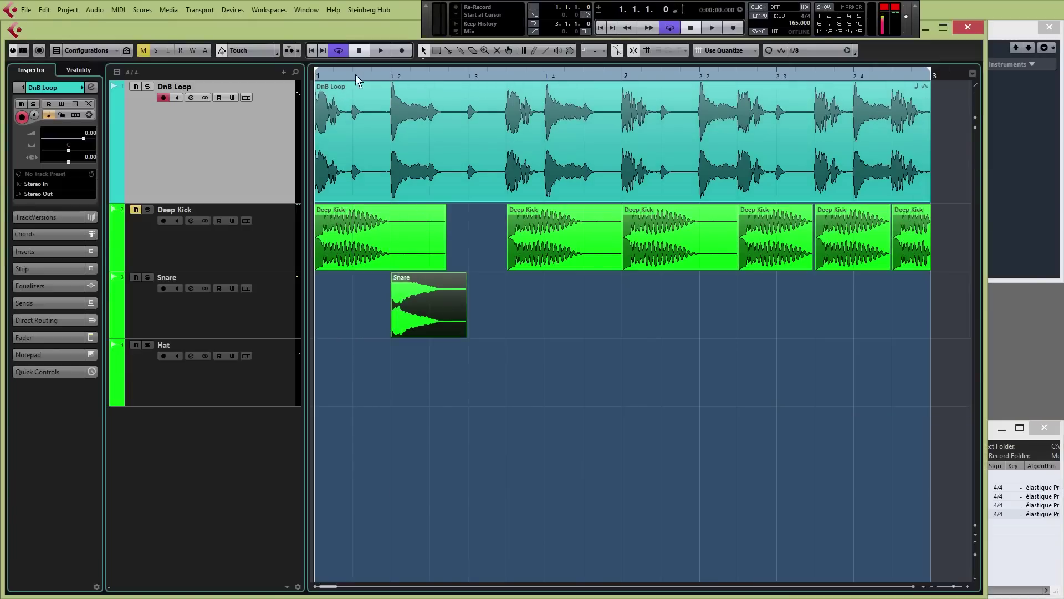
- Solo the DnB Loop track and play it from the start to check its snare hits
click(147, 87)
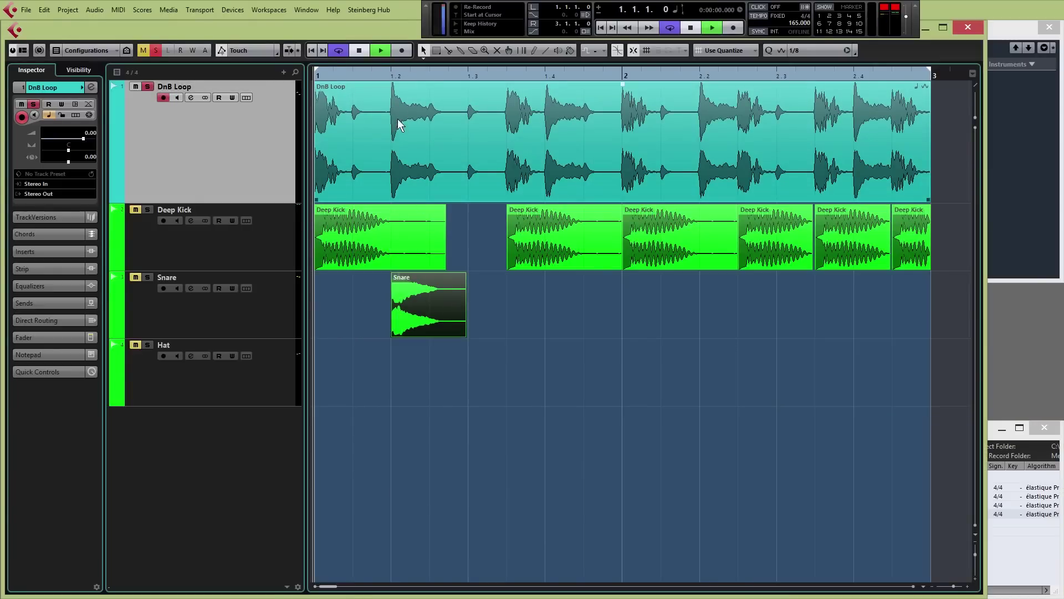
key(space)
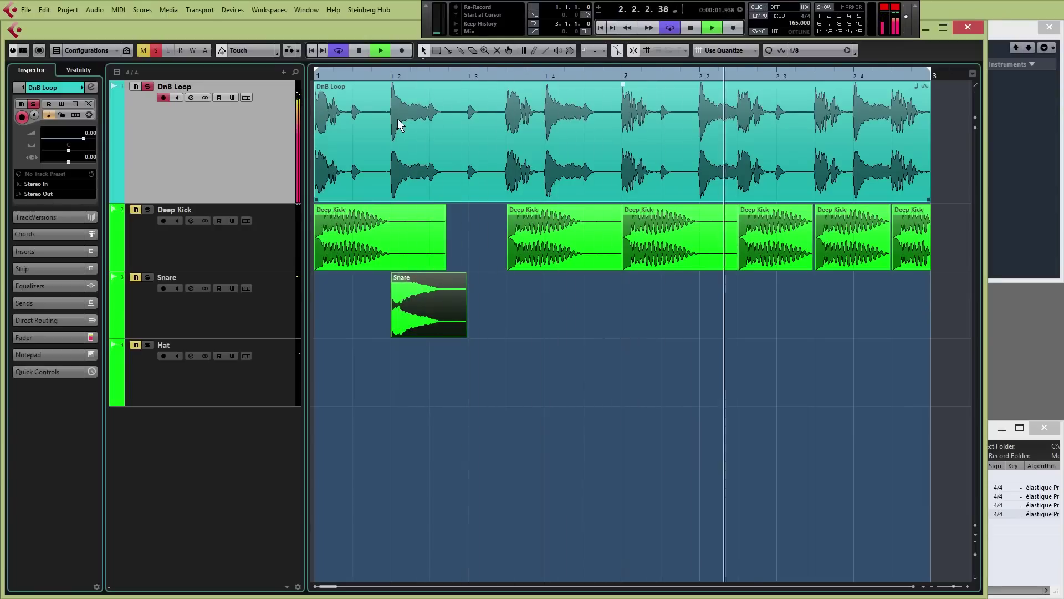
key(space)
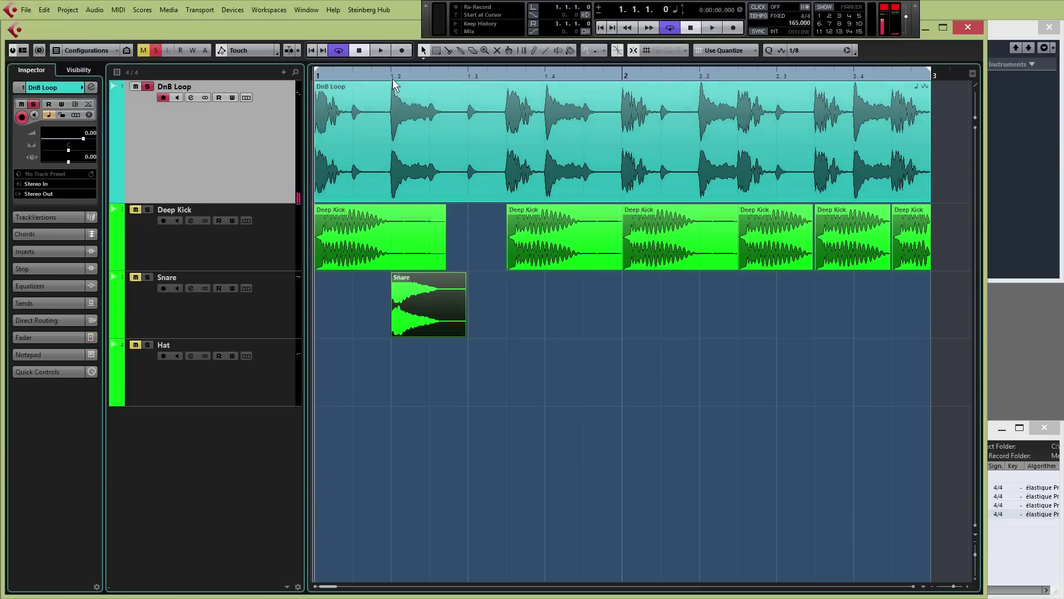
- Copy the Snare event to beats 1.4, 2.2 and 2.4 on the Snare track
click(420, 318)
drag(420, 317, 871, 309)
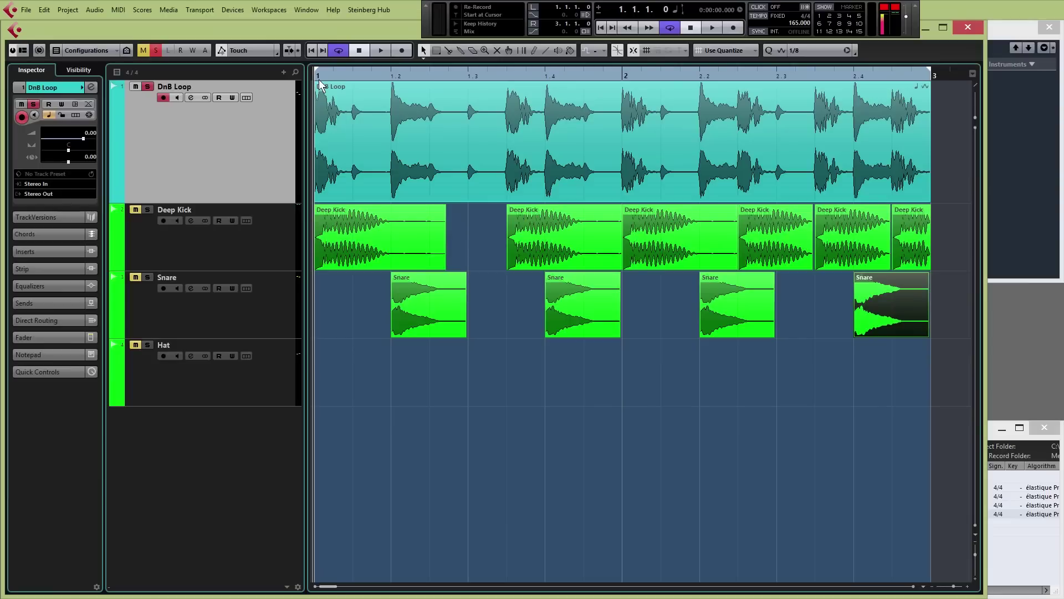
- Play the two bars, switching between the soloed DnB Loop and the kick and snare tracks to compare them
key(space)
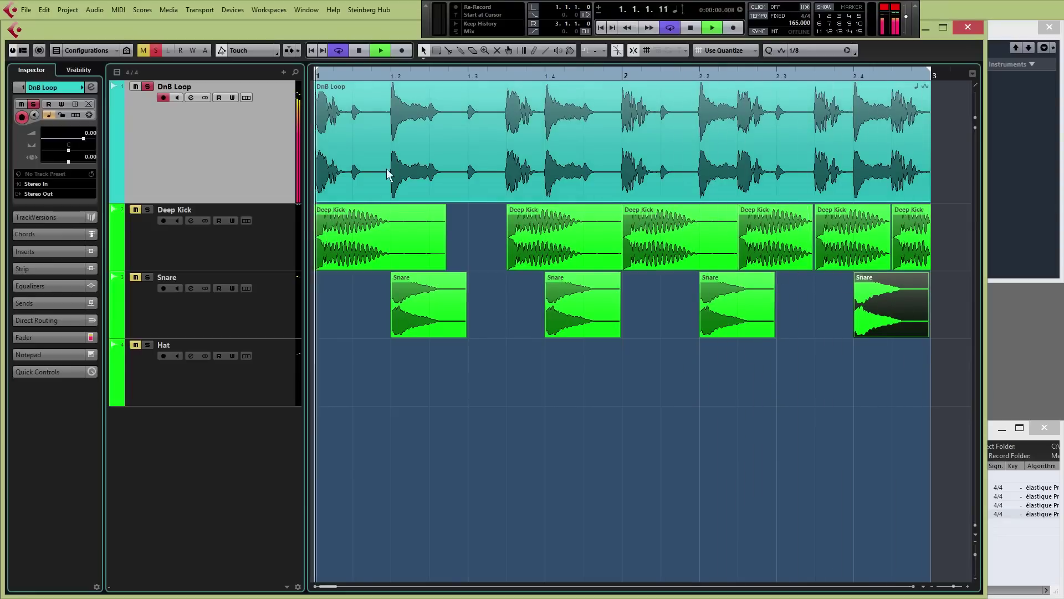
click(135, 87)
click(148, 87)
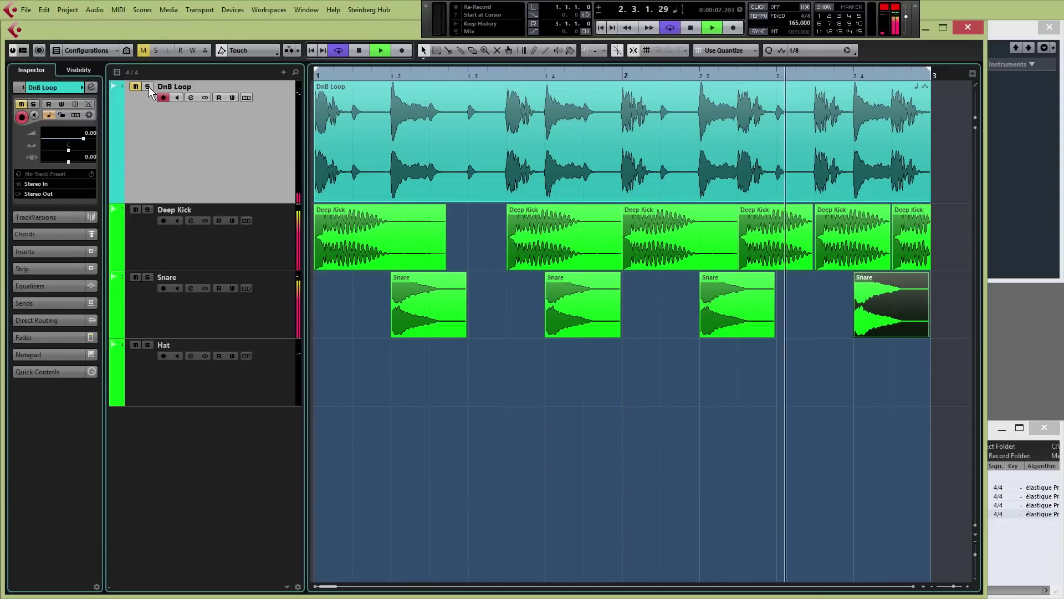
click(149, 87)
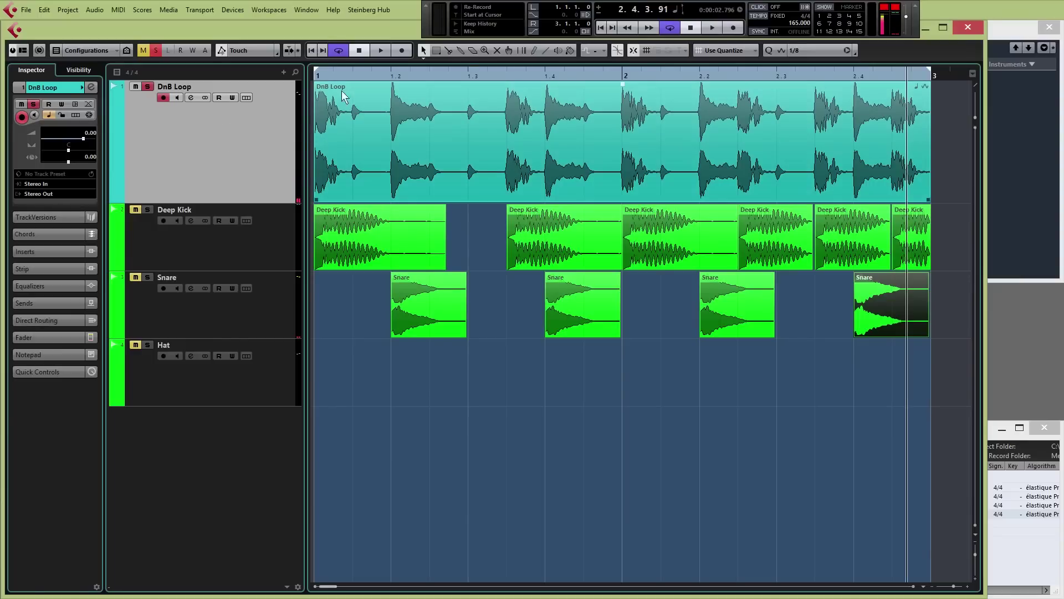
click(316, 77)
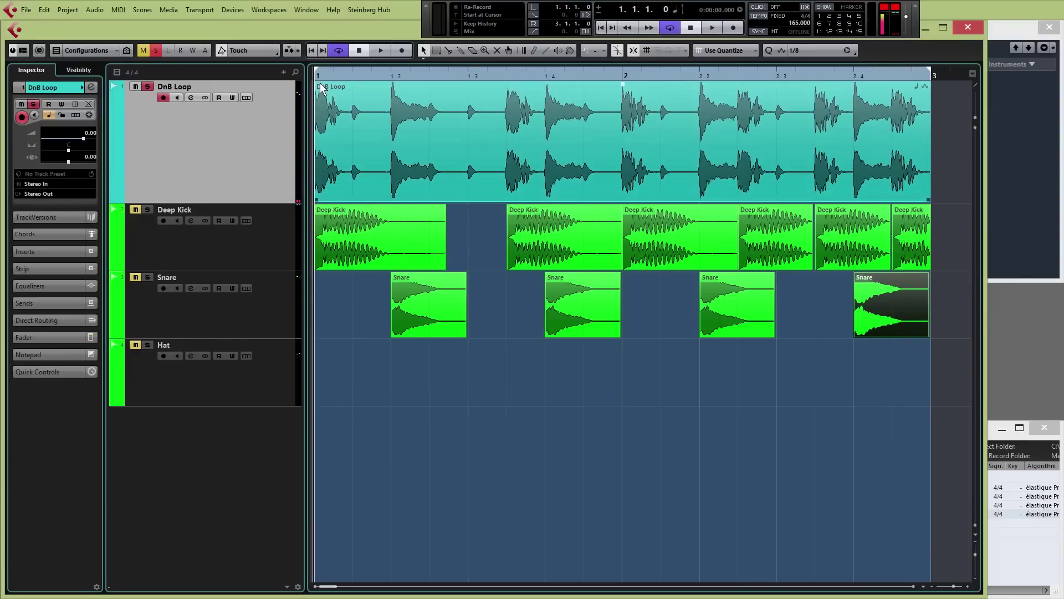
key(space)
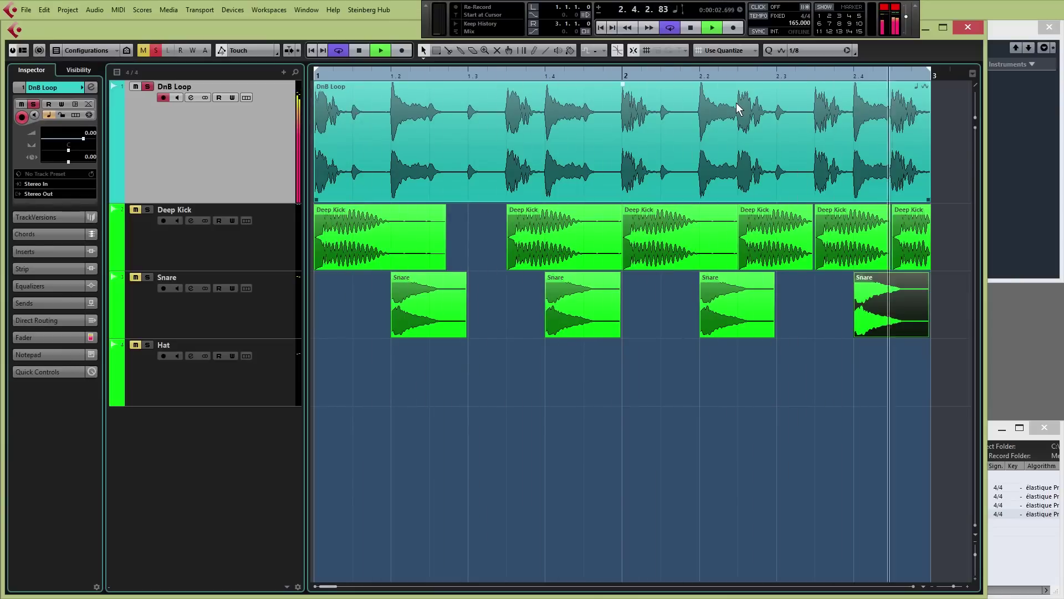
key(space)
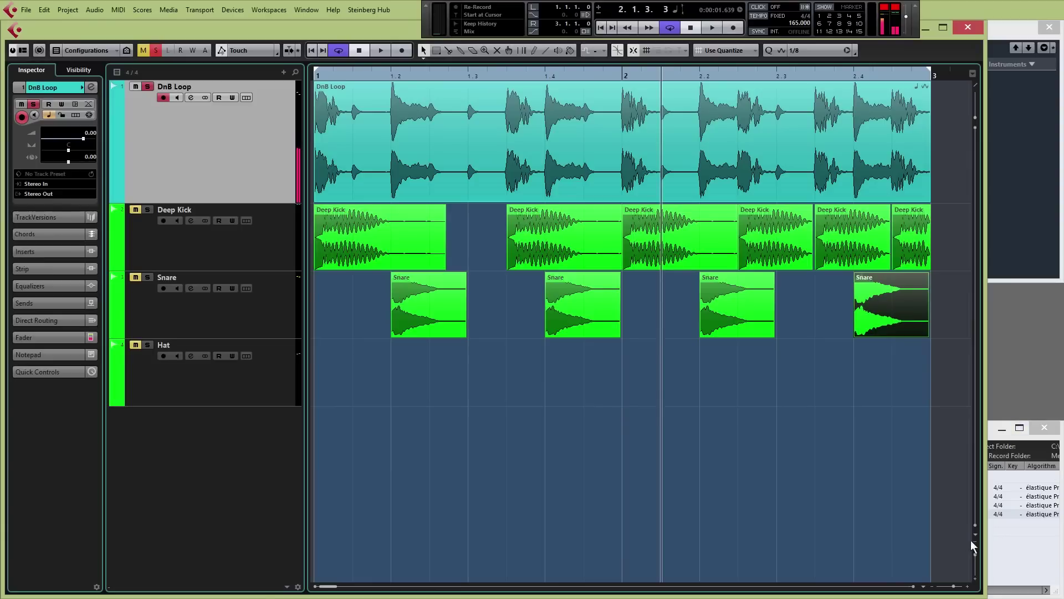
- Place the Hat sample from the audio pool at the start of the Hat track and raise its event volume
click(1012, 563)
drag(817, 506, 324, 388)
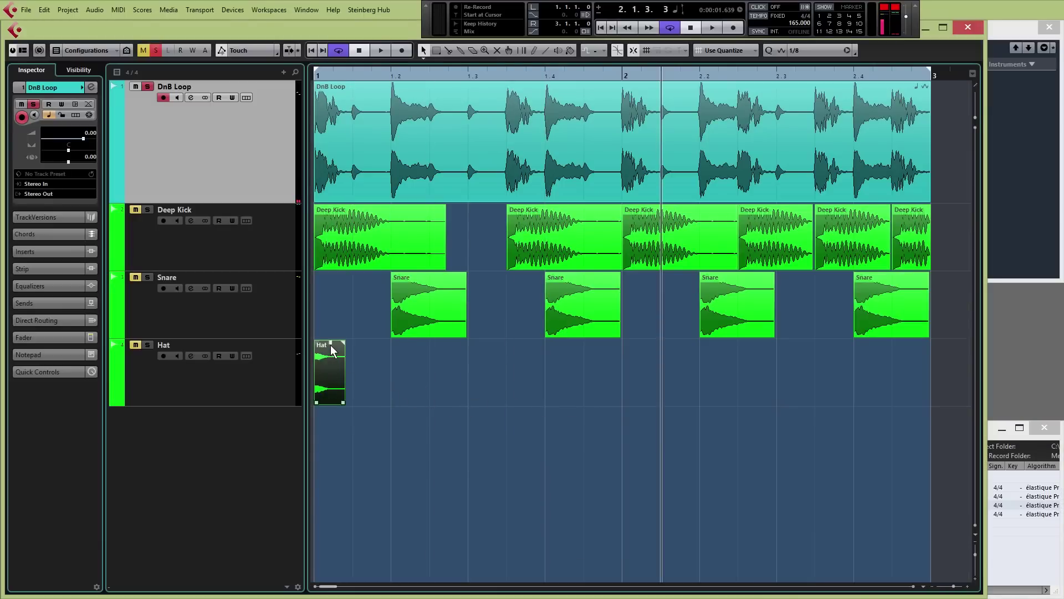
drag(330, 348, 334, 244)
- Copy the Hat event onto every eighth note across both bars of the Hat track
drag(333, 381, 372, 381)
drag(482, 378, 329, 384)
drag(333, 383, 397, 373)
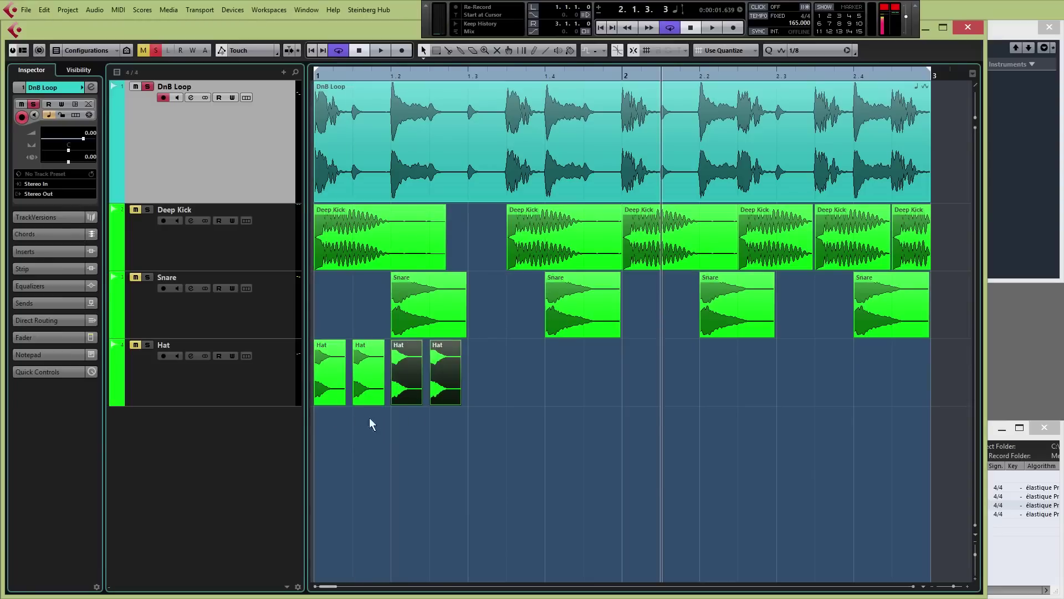
drag(503, 385, 642, 373)
drag(642, 373, 797, 377)
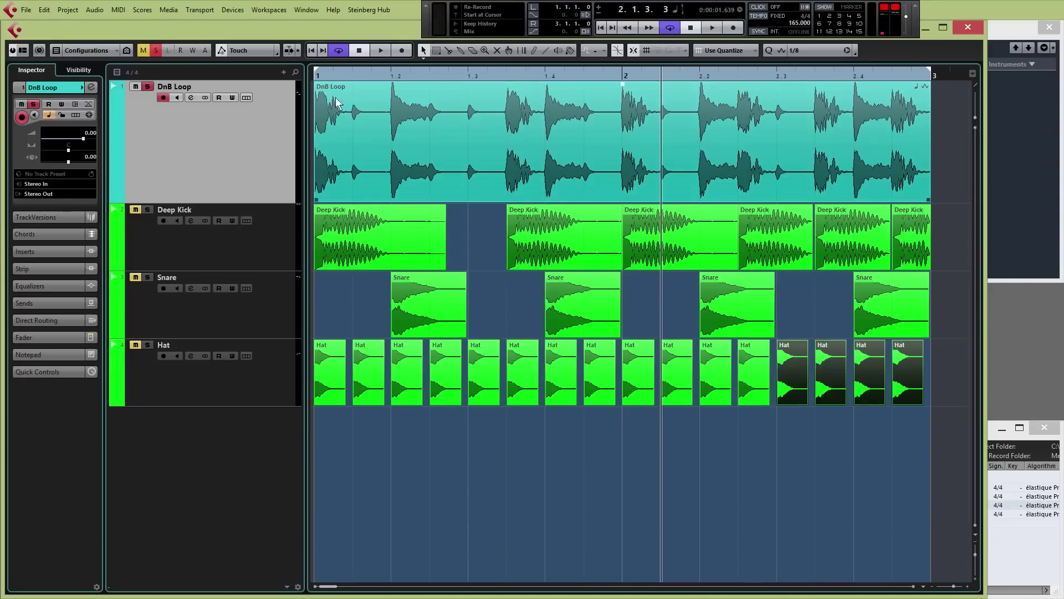
- Play from the start with the DnB Loop soloed and switch to the kick, snare and hat tracks for comparison
key(Home)
key(space)
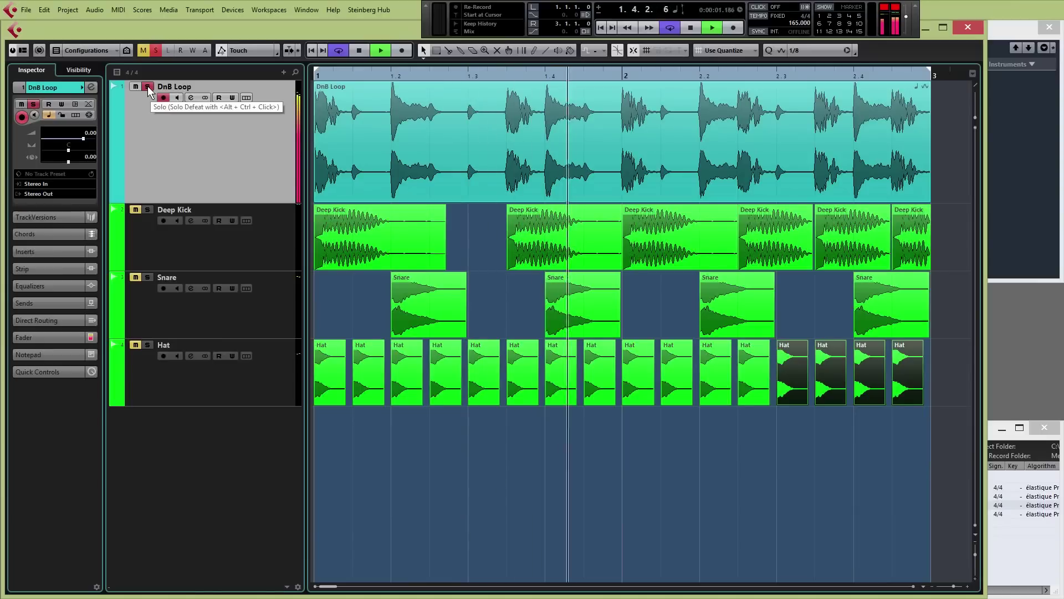
click(148, 87)
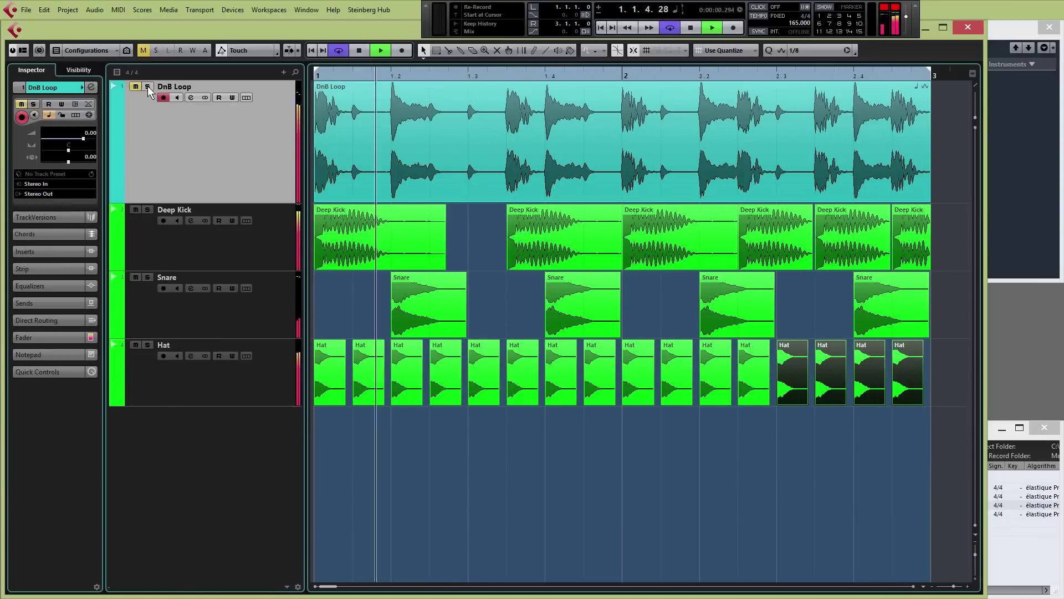
- Lower the Hat track's volume to -3.35 and play the drum pattern to check the balance
click(158, 398)
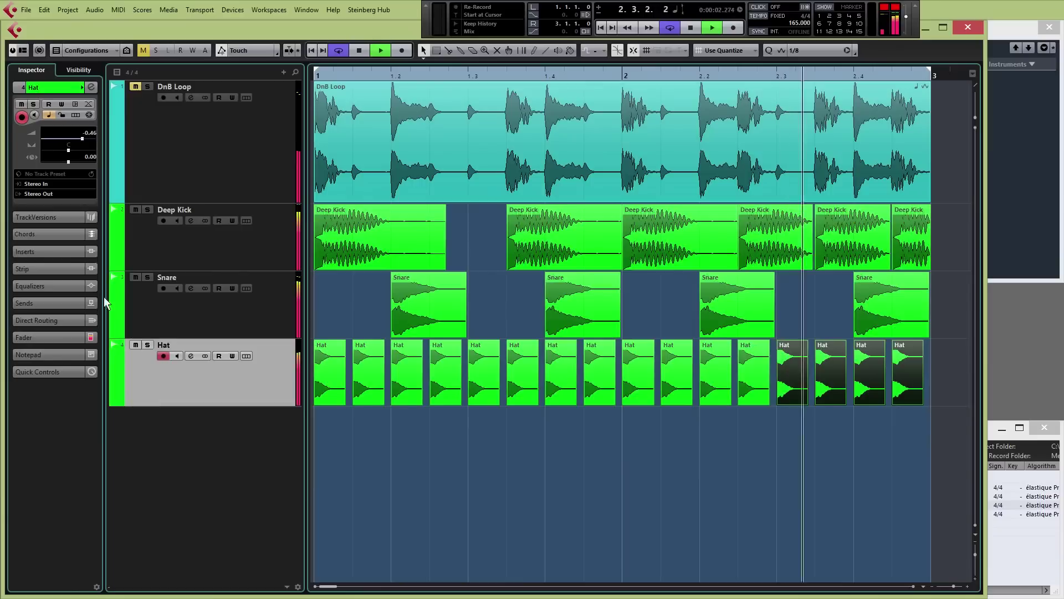
key(space)
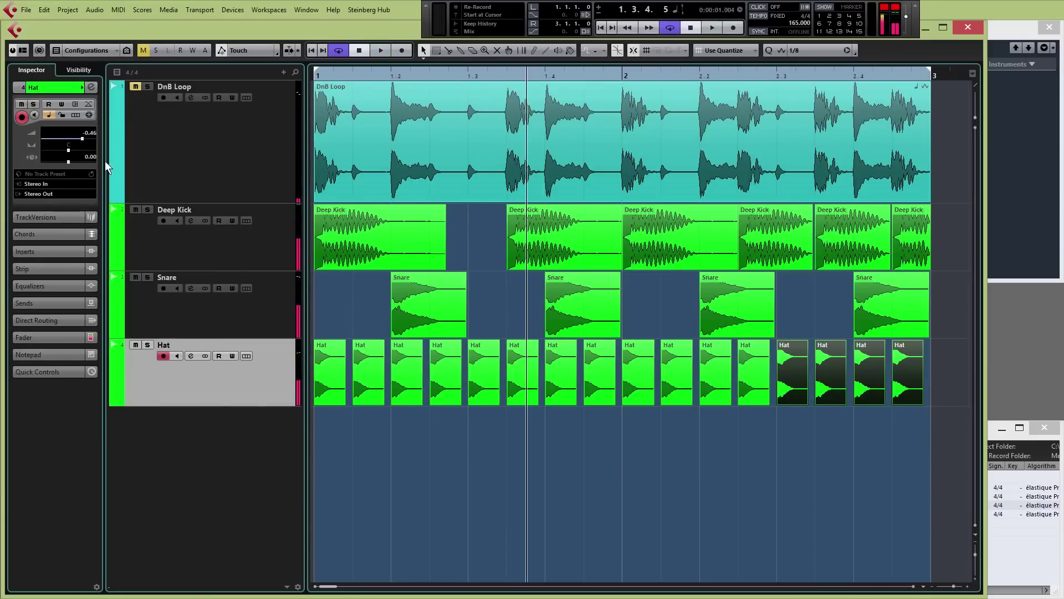
click(260, 313)
click(266, 381)
drag(81, 138, 71, 137)
key(space)
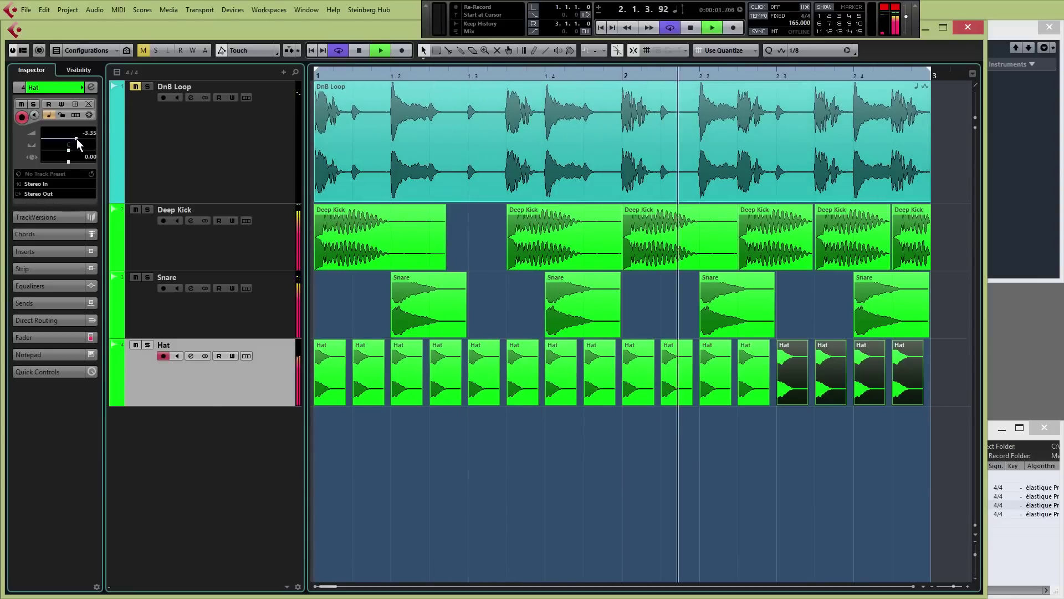
- Solo the DnB Loop during playback for comparison, stop, return to the start and release the solo
click(147, 87)
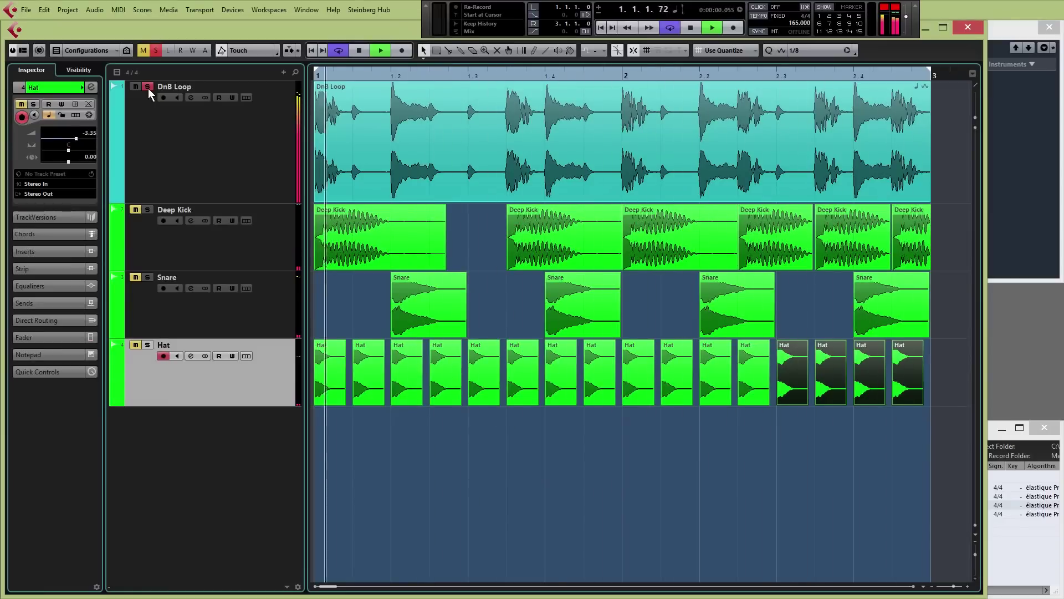
key(space)
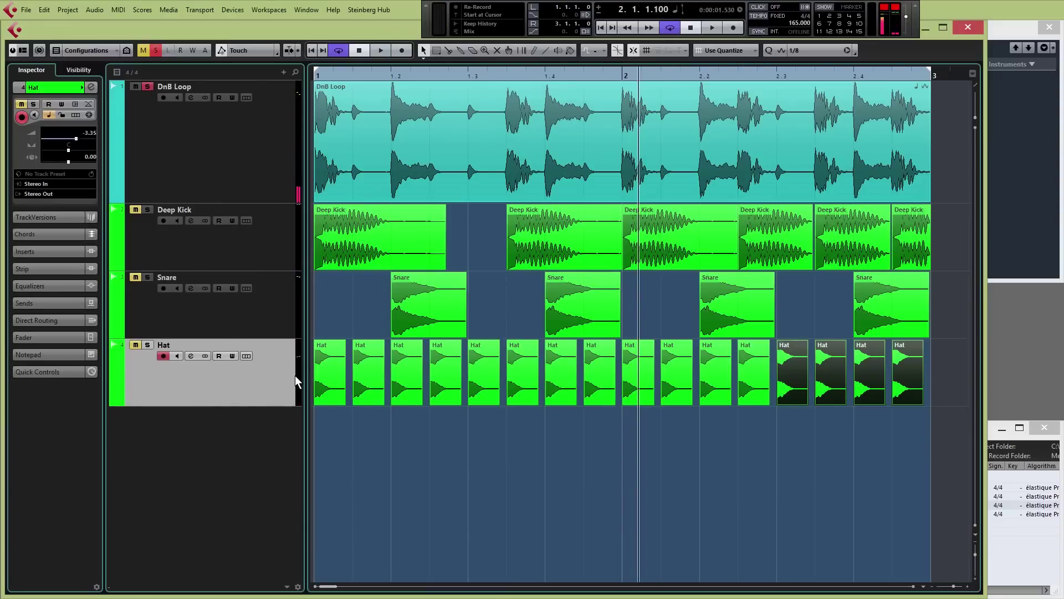
click(314, 80)
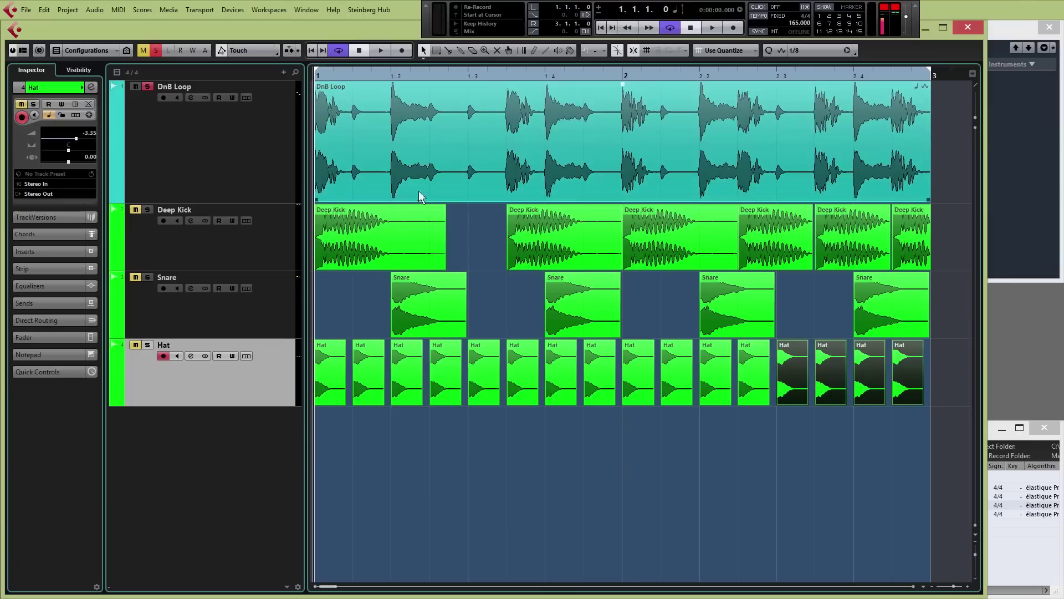
key(alt+s)
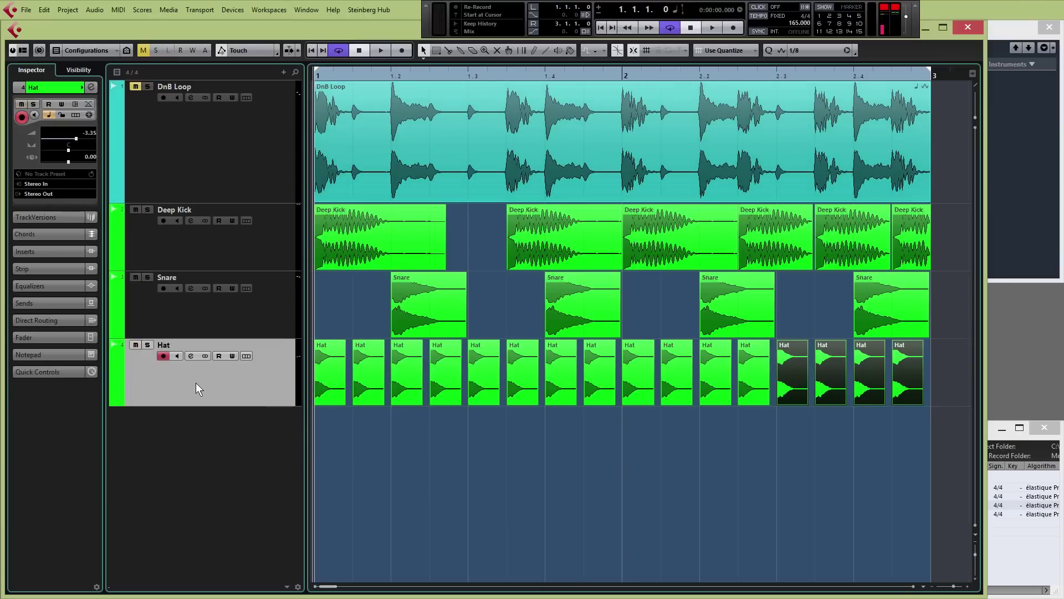